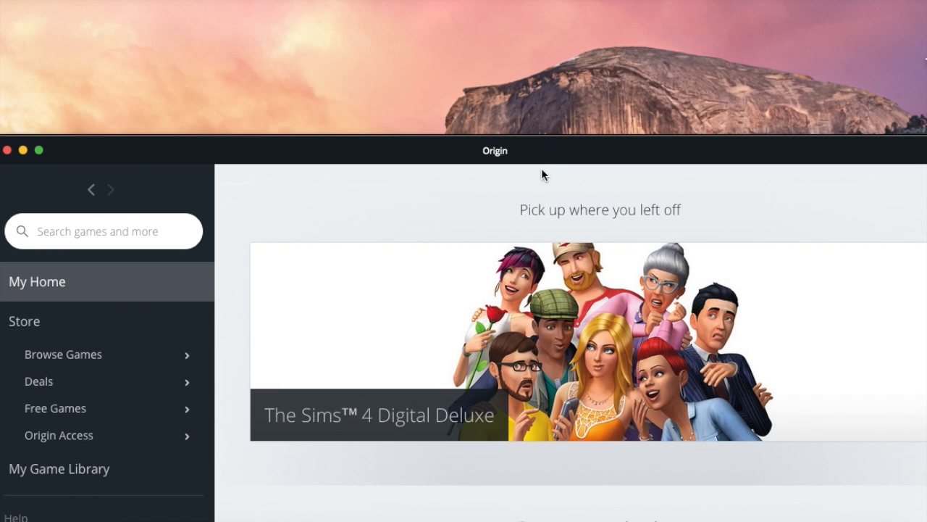
{"action": "mouse_move", "coordinate": [456, 399]}
{"action": "left_click_drag", "start_coordinate": [557, 156], "coordinate": [529, 162]}
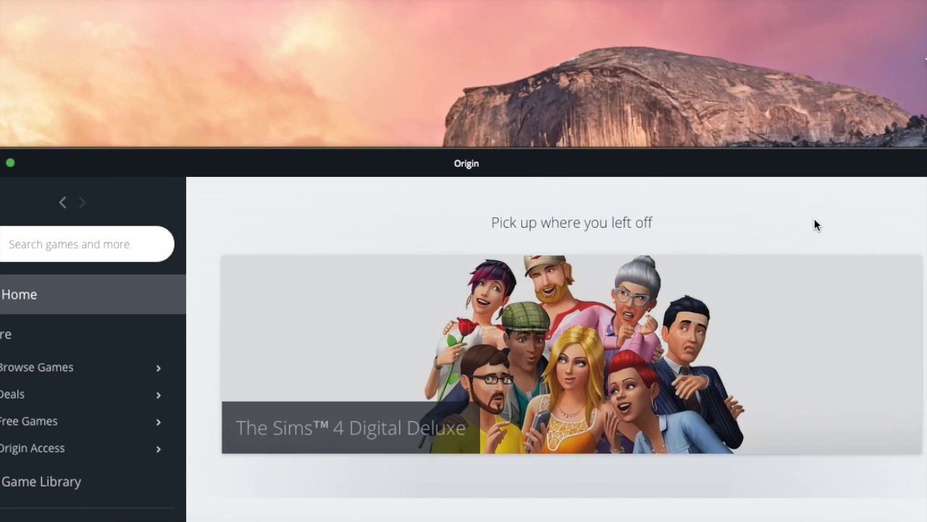
{"action": "left_click_drag", "start_coordinate": [696, 172], "coordinate": [689, 181]}
{"action": "mouse_move", "coordinate": [591, 348]}
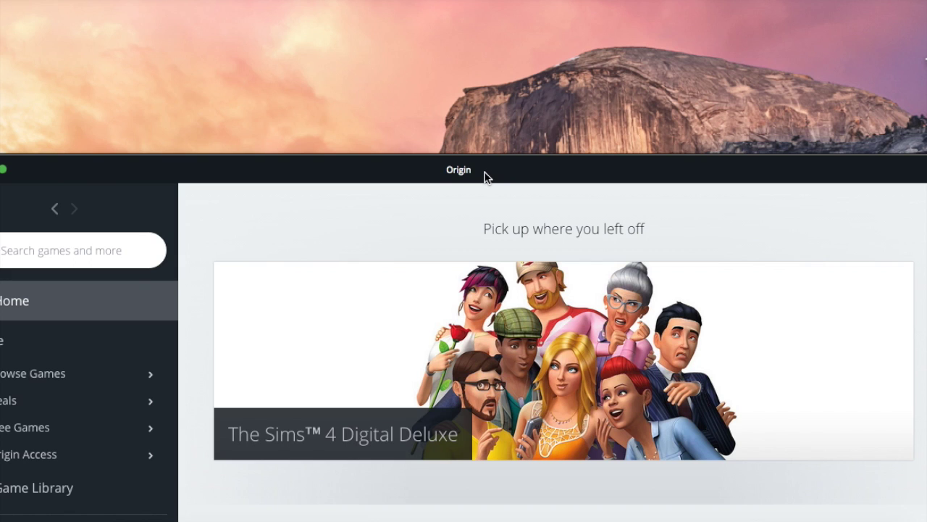
{"action": "left_click_drag", "start_coordinate": [487, 174], "coordinate": [488, 182]}
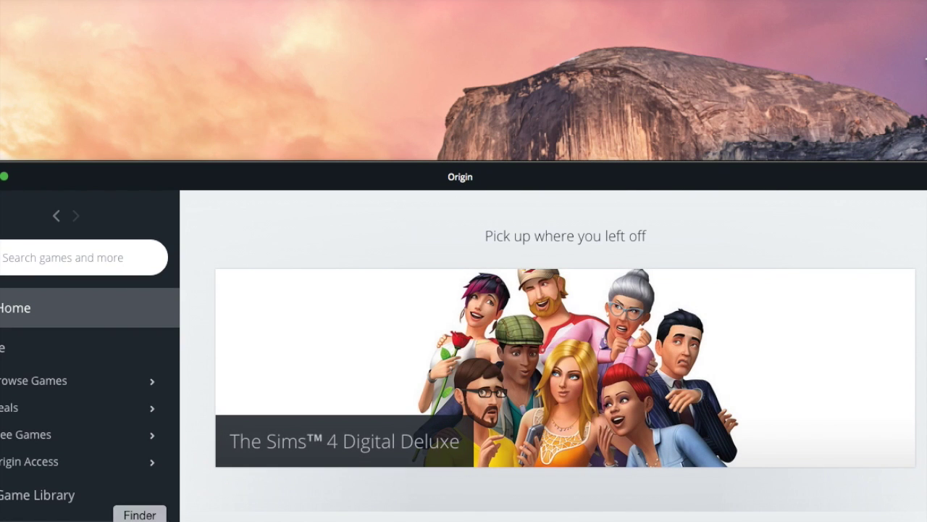
Step: Switch to Finder and open The Sims 4 folder inside Electronic Arts in Documents
{"action": "left_click", "coordinate": [140, 519]}
{"action": "left_click", "coordinate": [140, 520]}
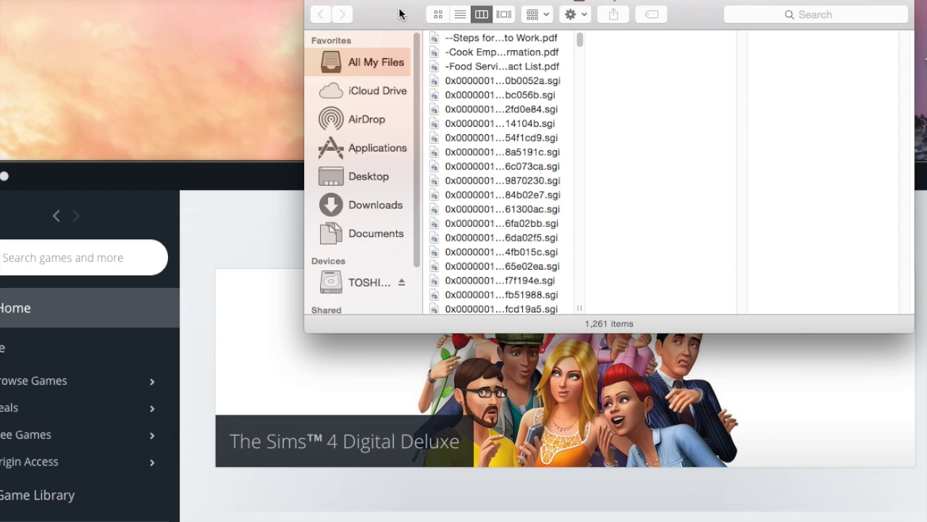
{"action": "left_click_drag", "start_coordinate": [398, 14], "coordinate": [367, 17]}
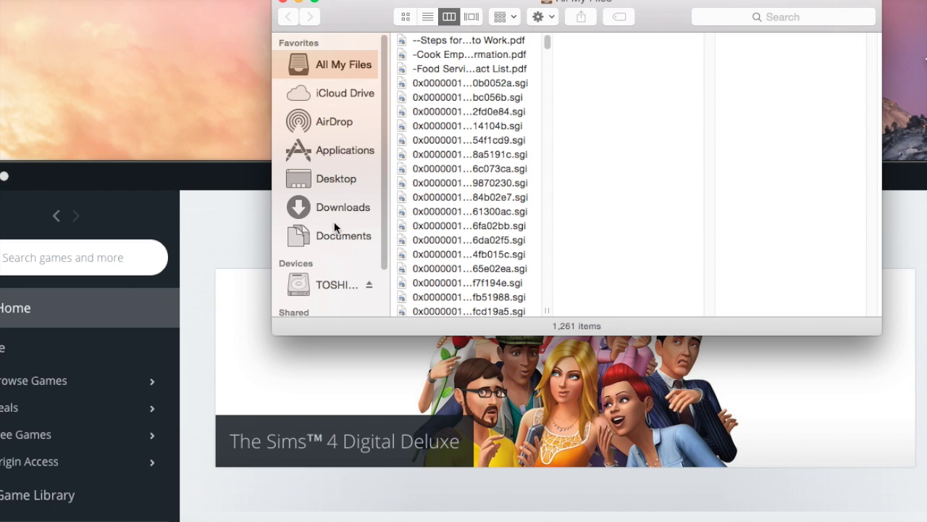
{"action": "mouse_move", "coordinate": [661, 5]}
{"action": "left_mouse_down"}
{"action": "mouse_move", "coordinate": [554, 14]}
{"action": "mouse_move", "coordinate": [648, 4]}
{"action": "left_mouse_up"}
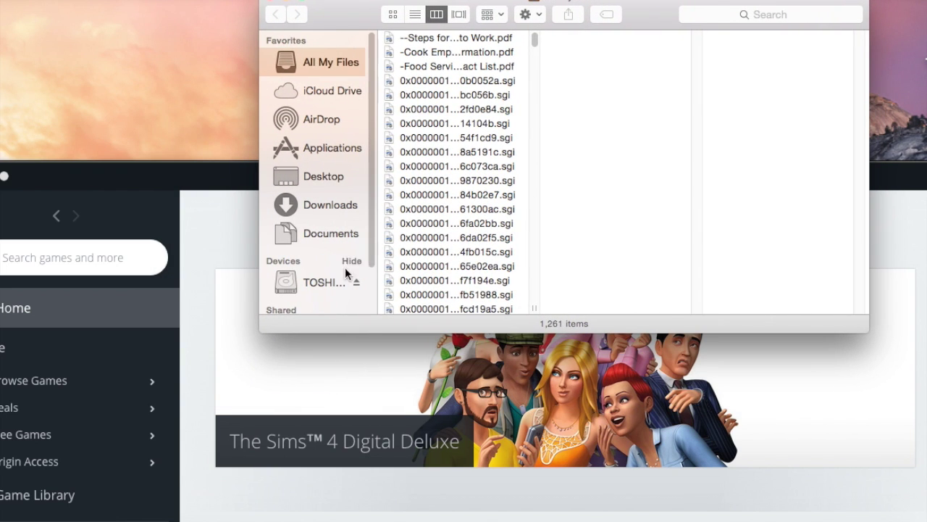
{"action": "left_click", "coordinate": [325, 281]}
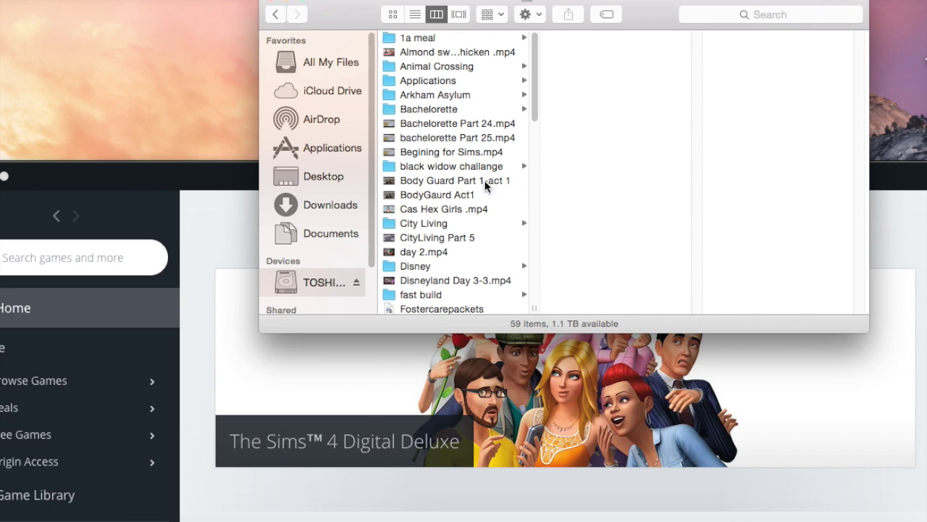
{"action": "left_click", "coordinate": [348, 233]}
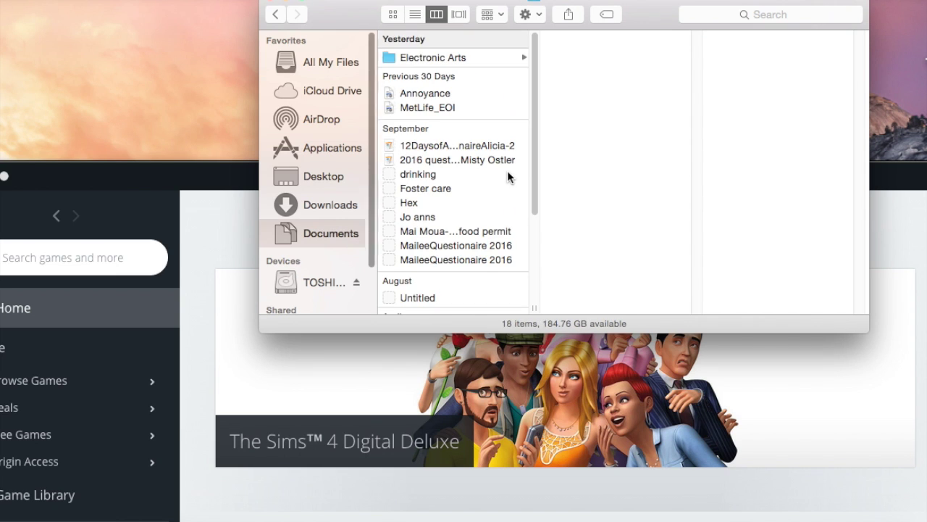
{"action": "left_click", "coordinate": [451, 61]}
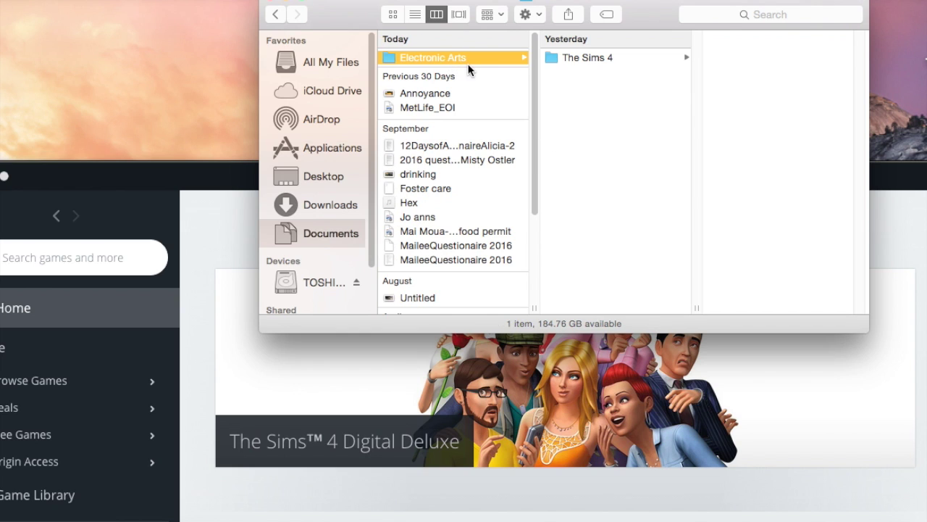
{"action": "left_click", "coordinate": [571, 57]}
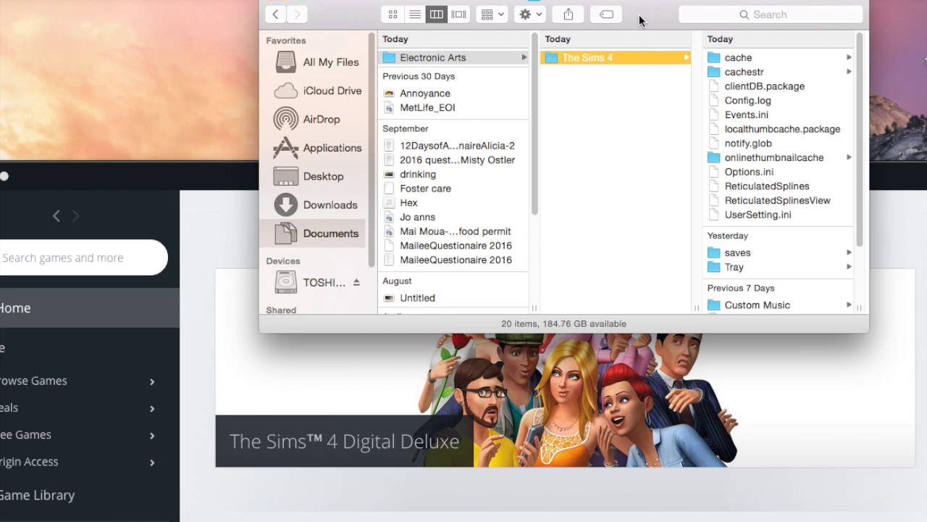
Step: Move the saves and Tray folders out of The Sims 4 folder onto the desktop and minimize the Finder window
{"action": "left_click_drag", "start_coordinate": [639, 20], "coordinate": [578, 19]}
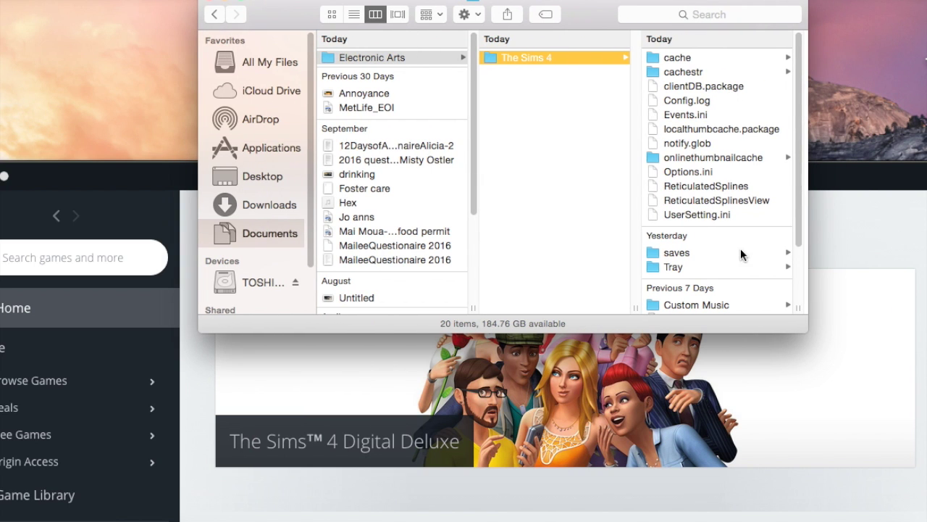
{"action": "left_click_drag", "start_coordinate": [687, 257], "coordinate": [74, 58]}
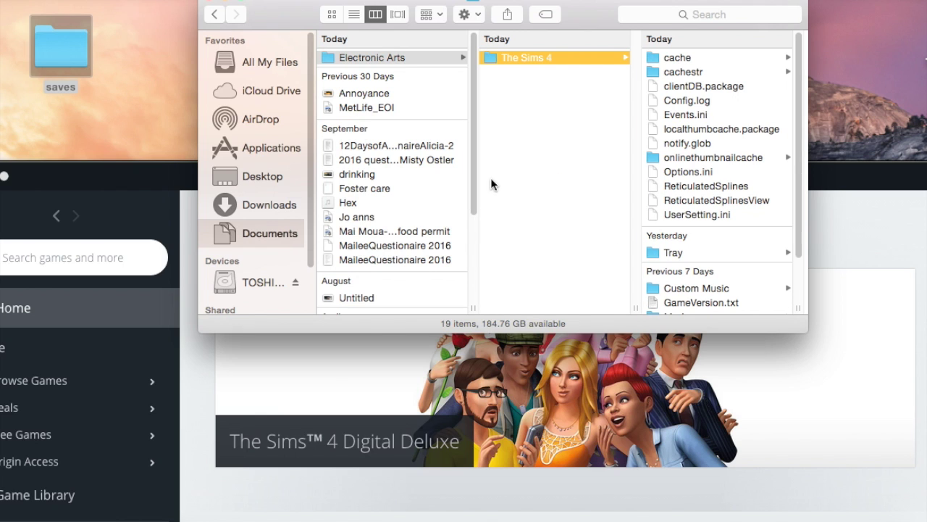
{"action": "left_click_drag", "start_coordinate": [663, 252], "coordinate": [65, 126]}
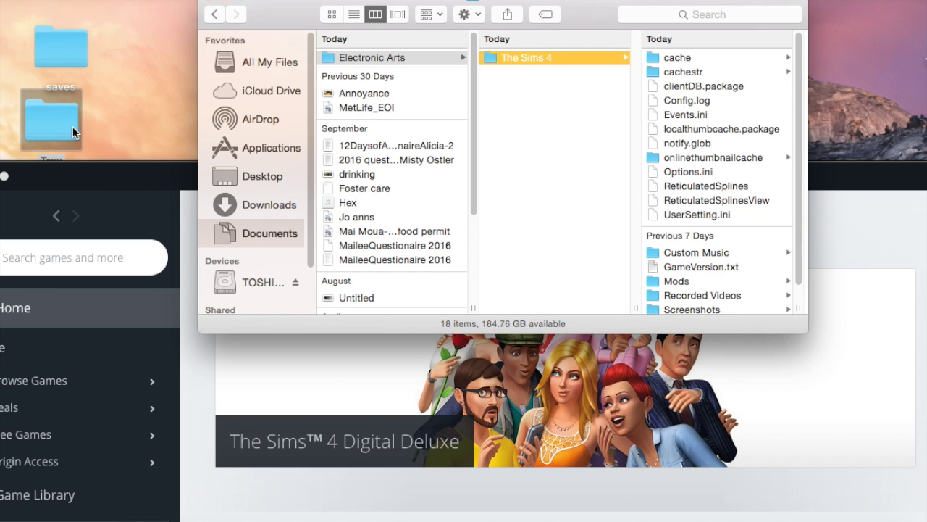
{"action": "left_click", "coordinate": [108, 130]}
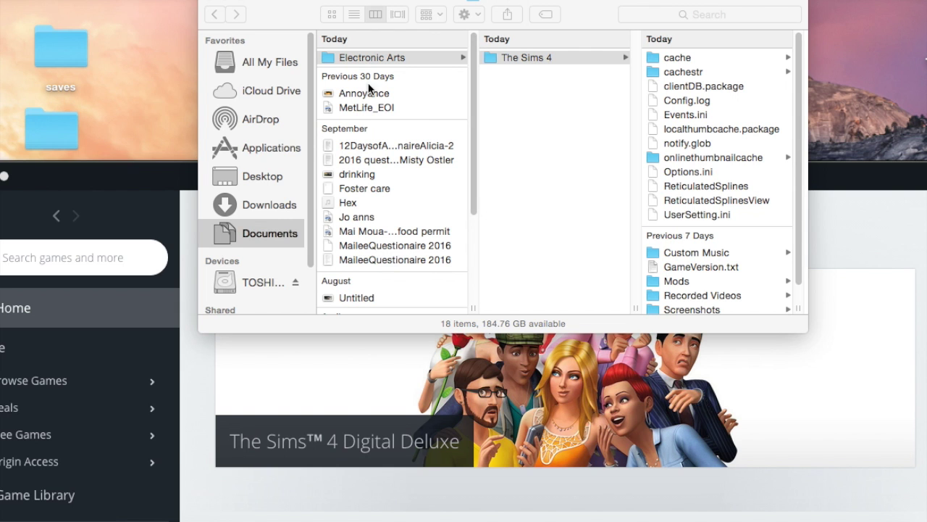
{"action": "left_click", "coordinate": [223, 1]}
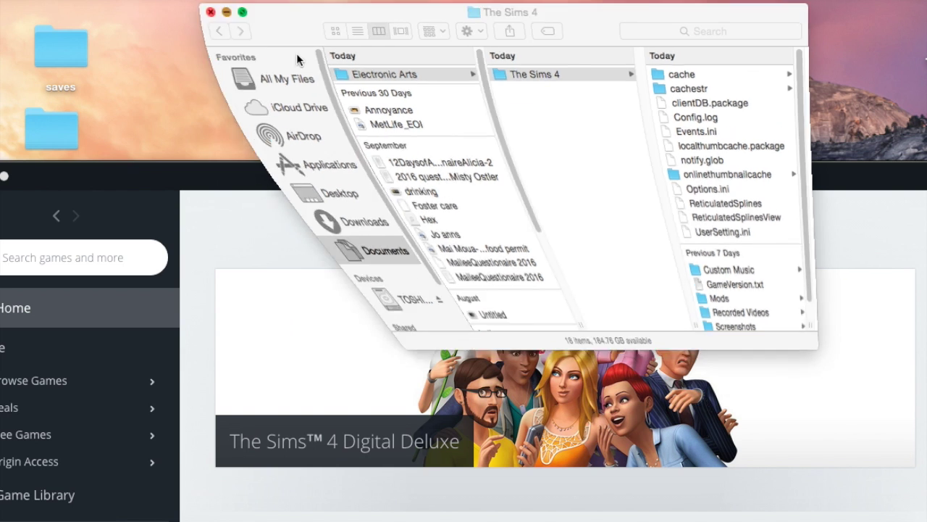
Step: Switch to Origin's game library and view the actions available for The Sims 4 Digital Deluxe
{"action": "left_click", "coordinate": [547, 390]}
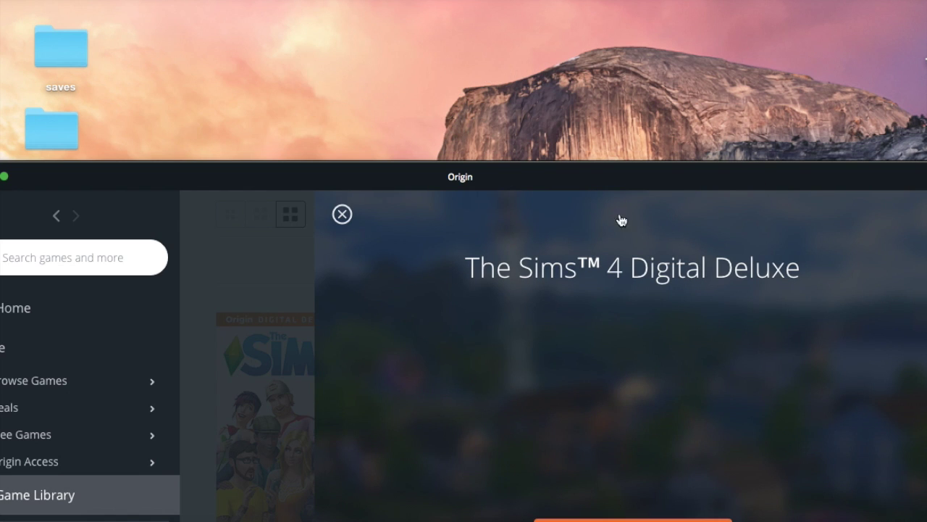
{"action": "left_click", "coordinate": [342, 214]}
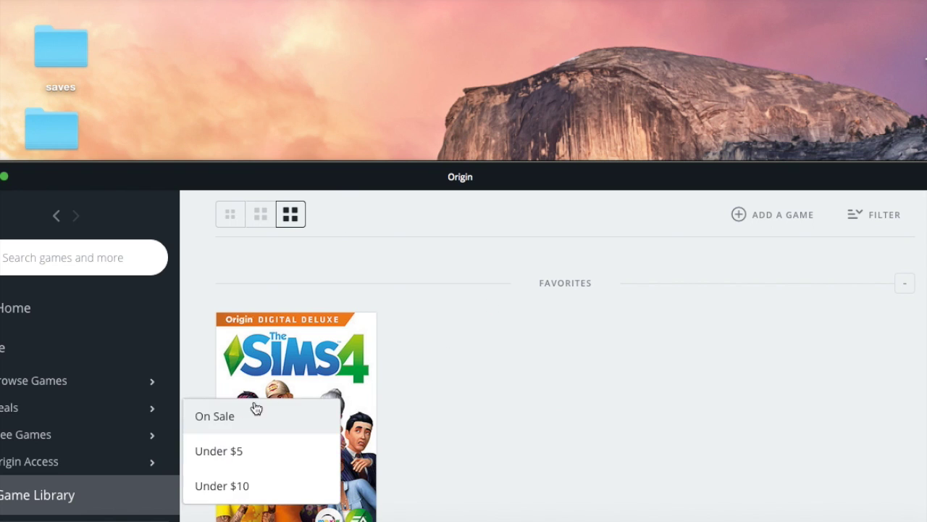
{"action": "right_click", "coordinate": [293, 382]}
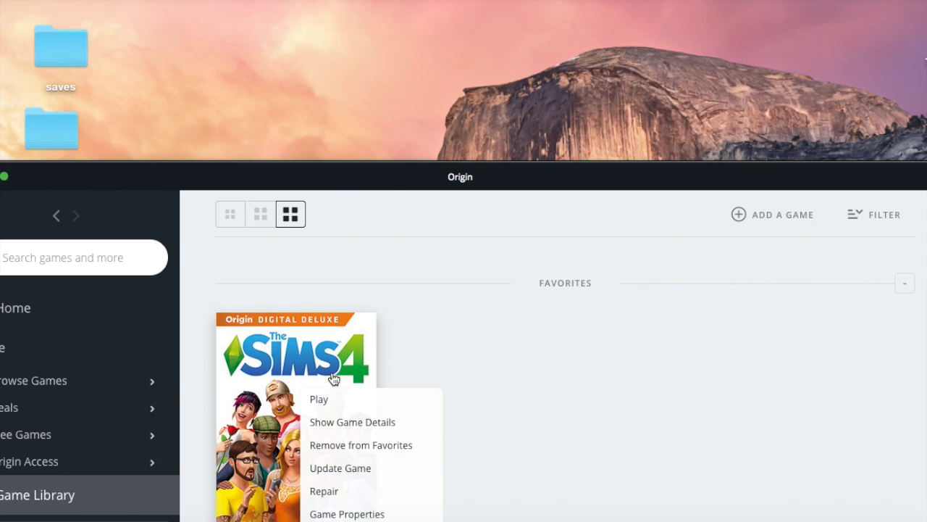
{"action": "left_click_drag", "start_coordinate": [393, 181], "coordinate": [396, 133]}
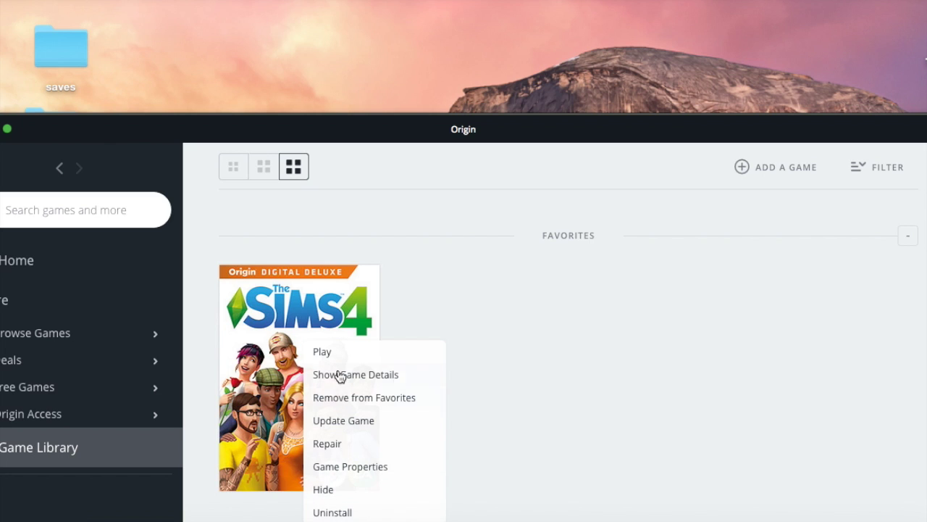
{"action": "left_click", "coordinate": [512, 373]}
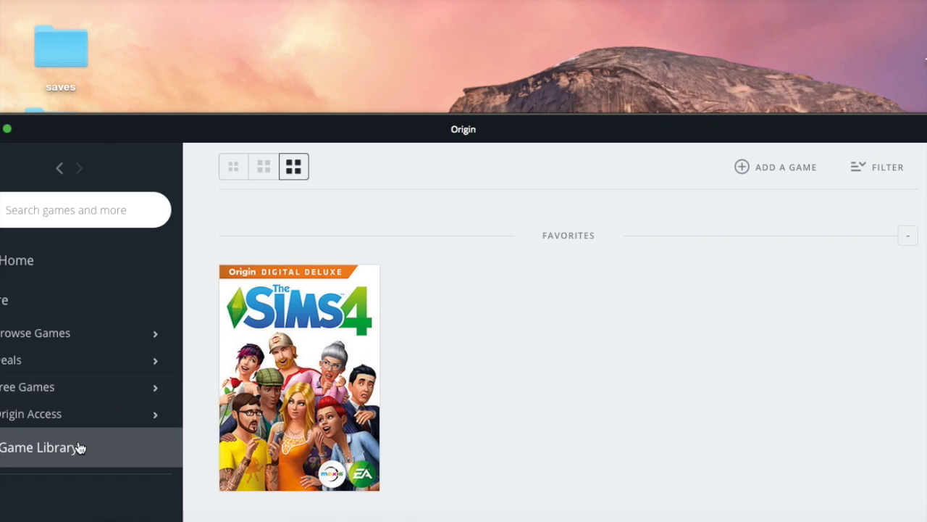
Step: Look through the other games listed below the favorites in the Origin game library
{"action": "left_click", "coordinate": [56, 460]}
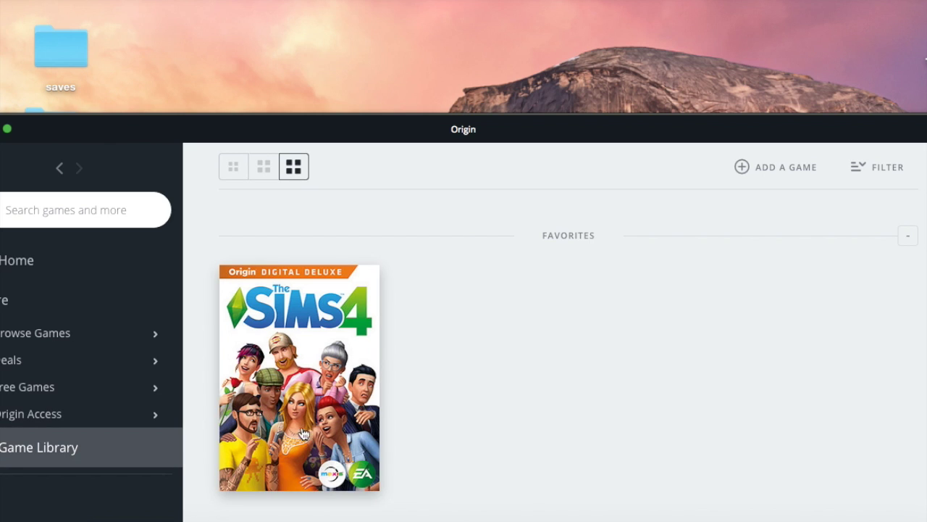
{"action": "left_click_drag", "start_coordinate": [512, 131], "coordinate": [374, 0]}
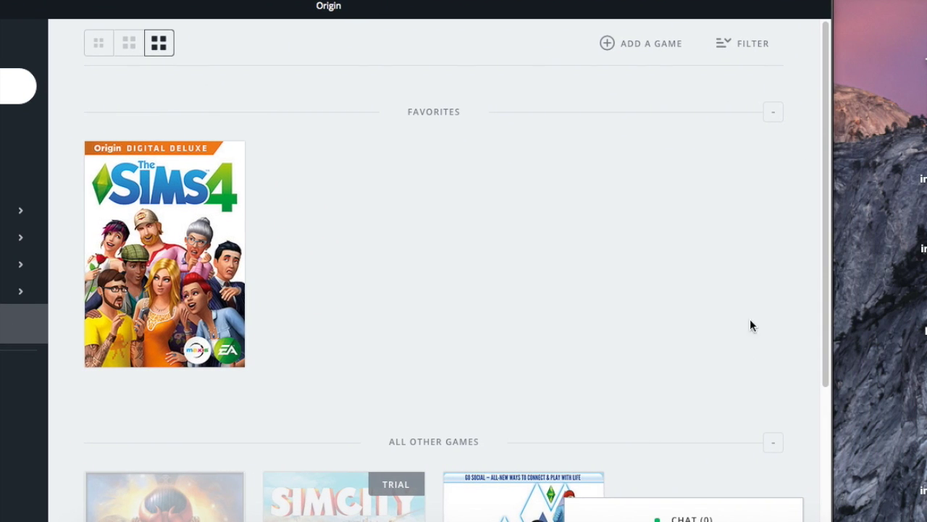
{"action": "left_click_drag", "start_coordinate": [825, 169], "coordinate": [825, 314]}
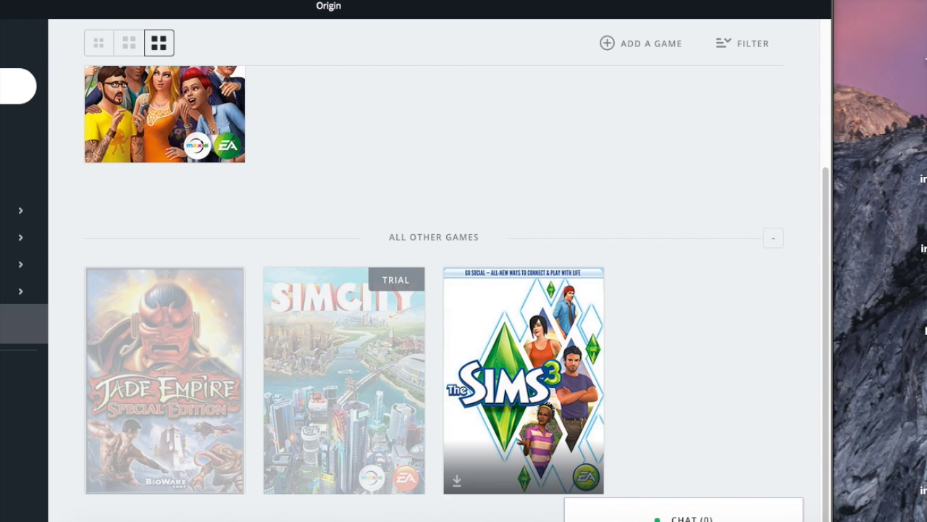
{"action": "left_click_drag", "start_coordinate": [596, 8], "coordinate": [680, 240]}
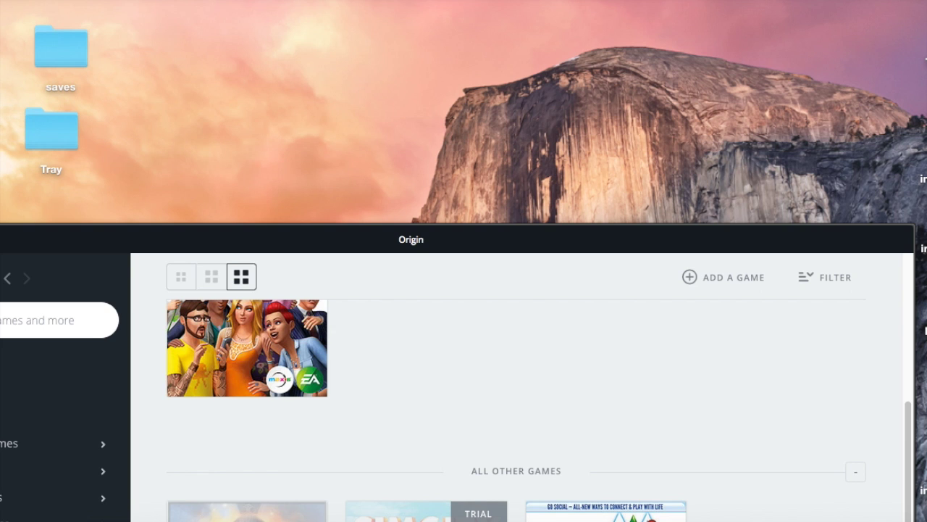
{"action": "left_click_drag", "start_coordinate": [909, 435], "coordinate": [913, 295]}
{"action": "left_click_drag", "start_coordinate": [449, 246], "coordinate": [550, 232]}
Step: Restore the Finder window, return to Documents and view the actions available for the Electronic Arts folder, including Move to Trash
{"action": "left_click", "coordinate": [836, 517]}
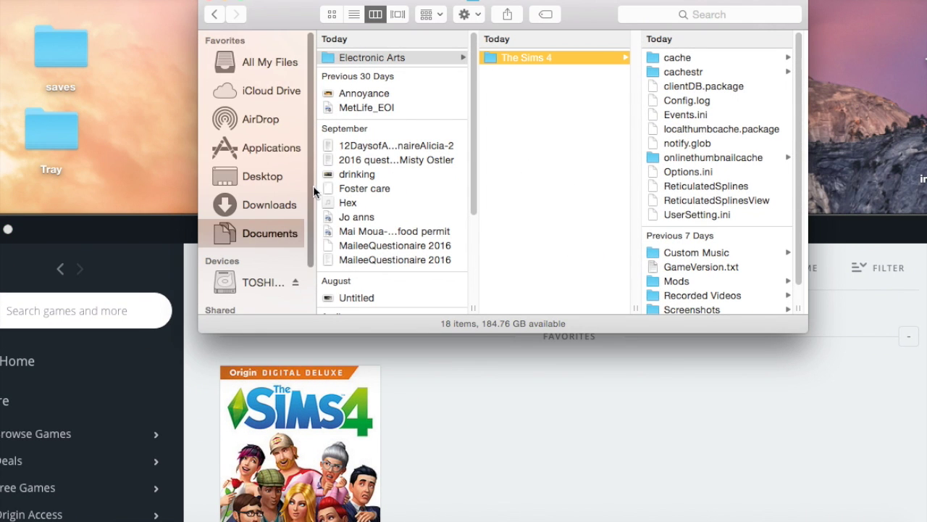
{"action": "left_click", "coordinate": [280, 236]}
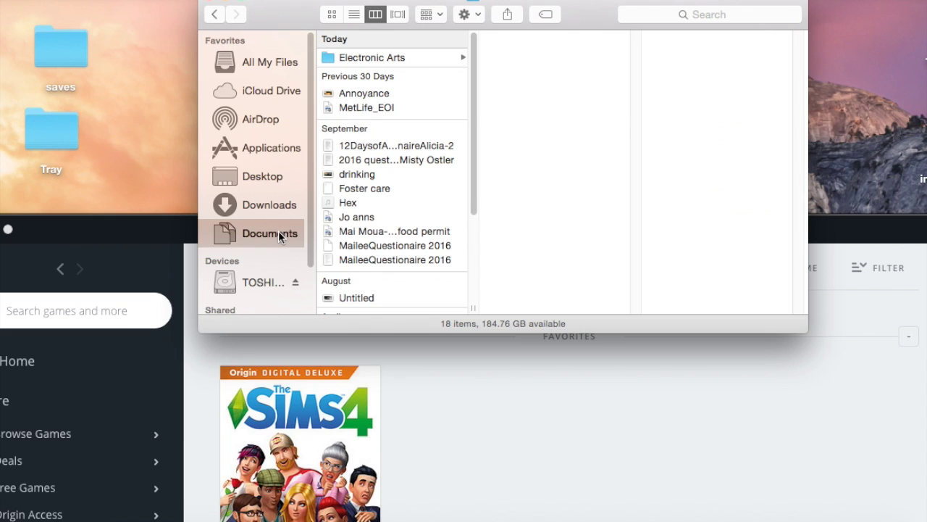
{"action": "right_click", "coordinate": [328, 61]}
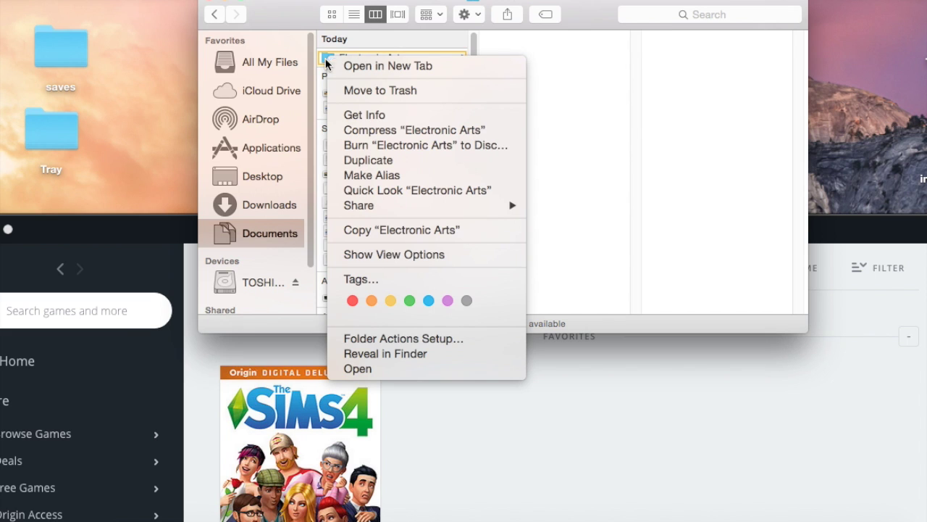
{"action": "left_click", "coordinate": [547, 60]}
{"action": "right_click", "coordinate": [343, 58]}
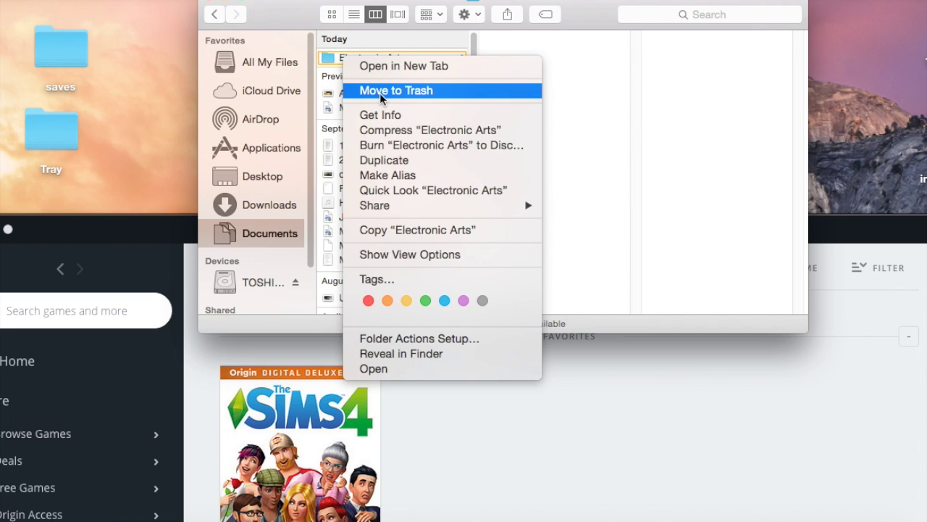
{"action": "left_click", "coordinate": [555, 54]}
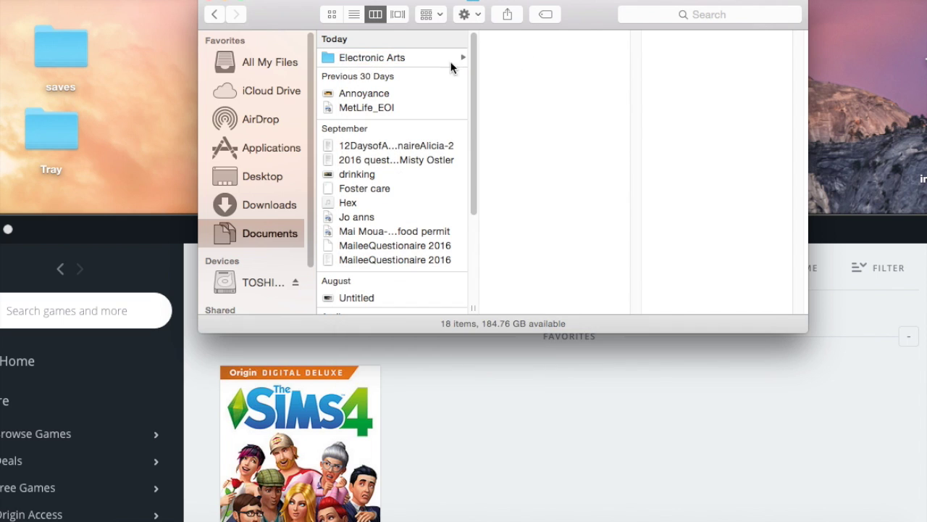
{"action": "right_click", "coordinate": [359, 62]}
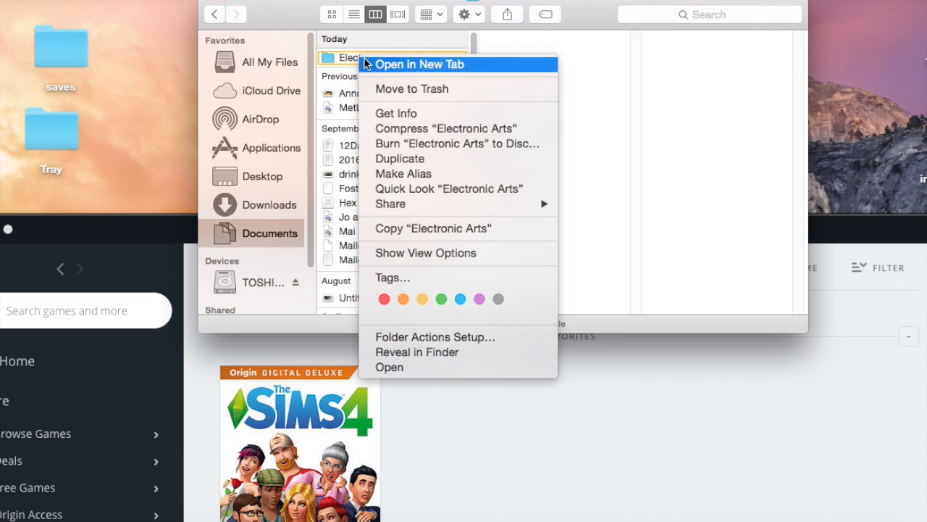
{"action": "left_click", "coordinate": [638, 110]}
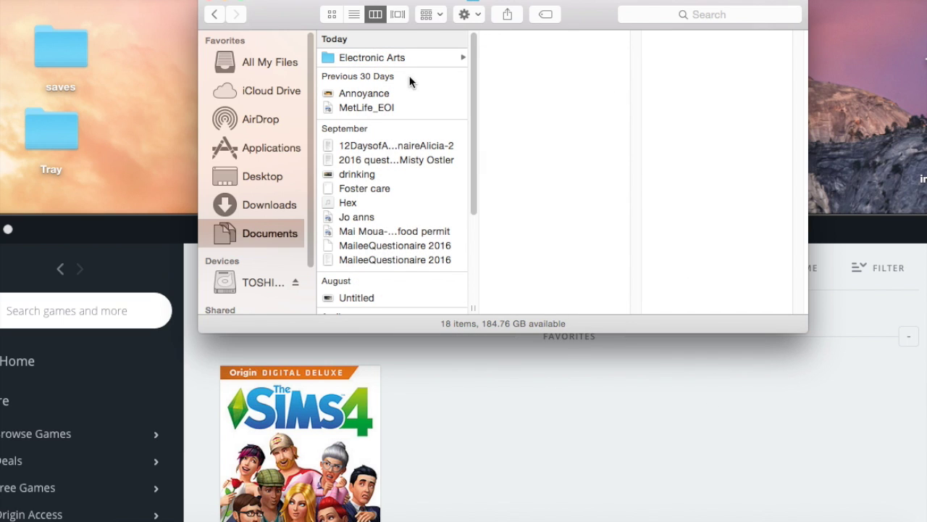
Step: Move the Screenshots folder from The Sims 4 folder in Electronic Arts onto the desktop
{"action": "left_click", "coordinate": [386, 61]}
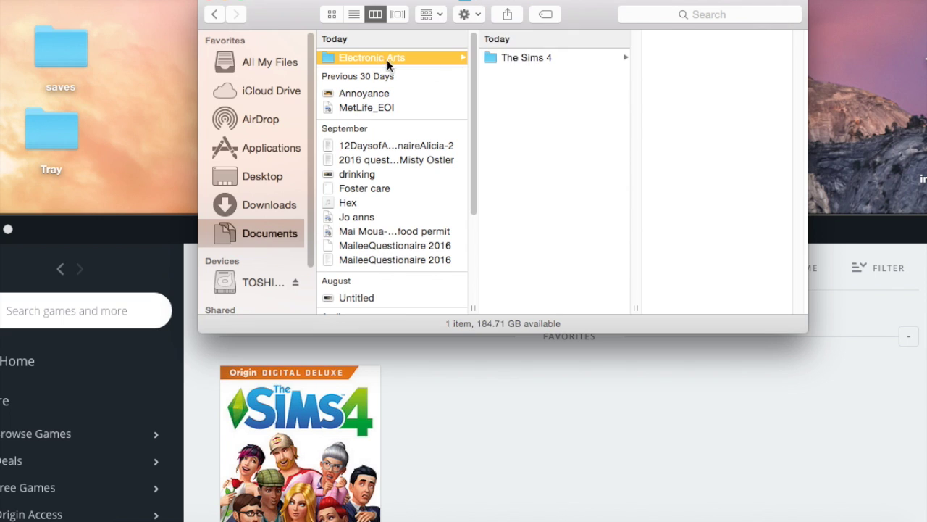
{"action": "left_click", "coordinate": [530, 56]}
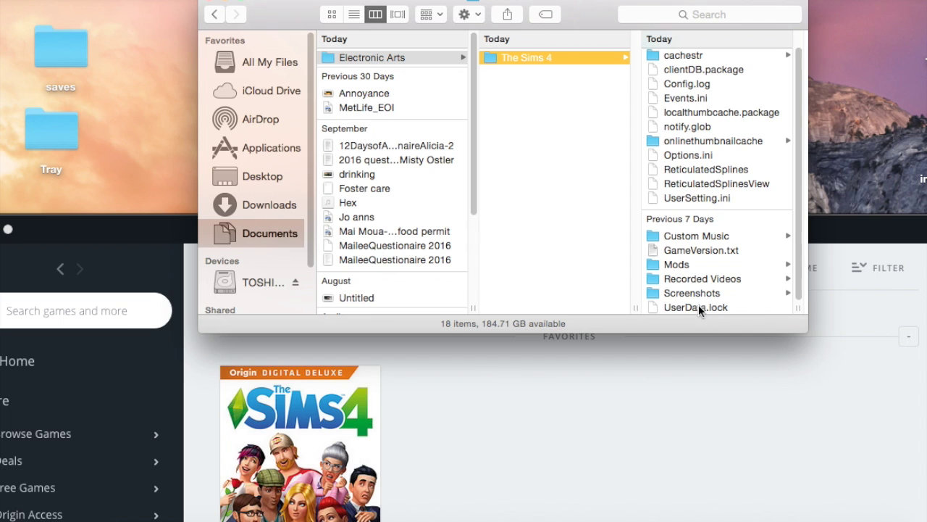
{"action": "left_click", "coordinate": [657, 292]}
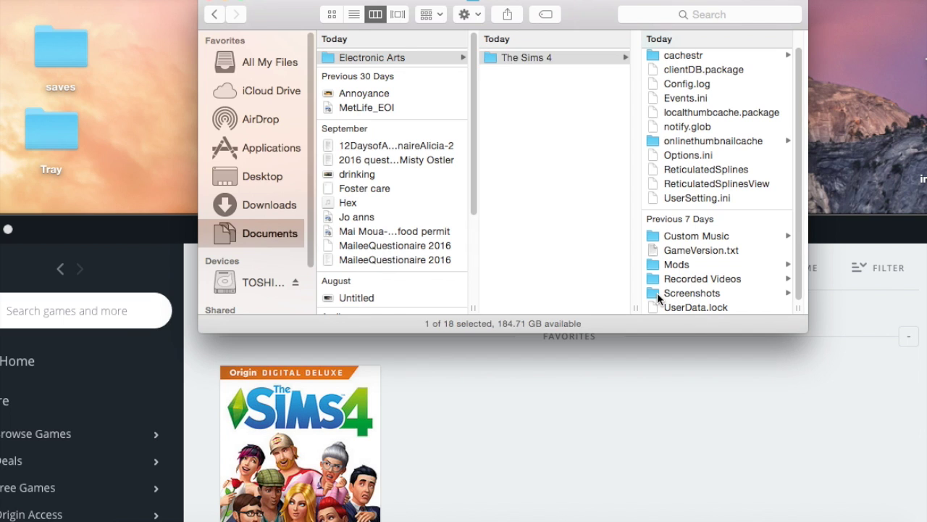
{"action": "left_click_drag", "start_coordinate": [497, 290], "coordinate": [107, 130]}
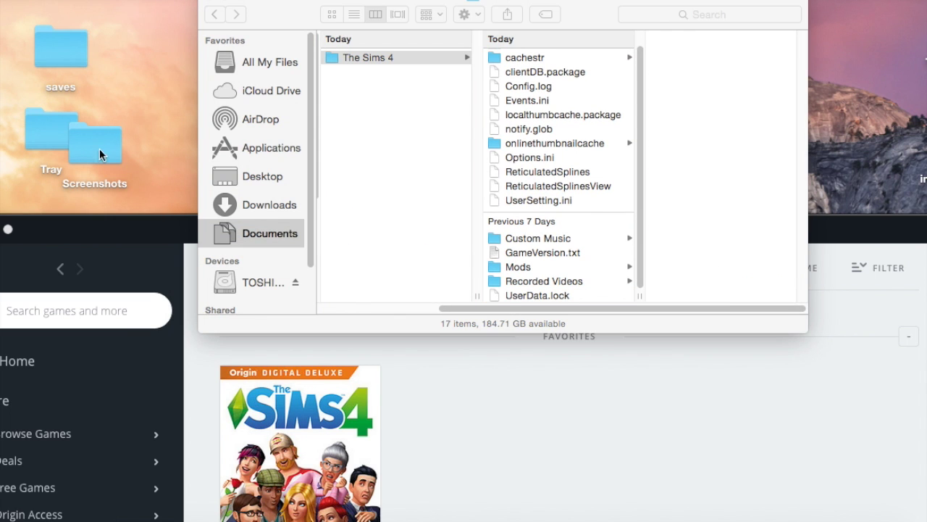
Step: Go back to the Electronic Arts folder in Documents and open The Sims 4 folder inside it
{"action": "left_click", "coordinate": [642, 216]}
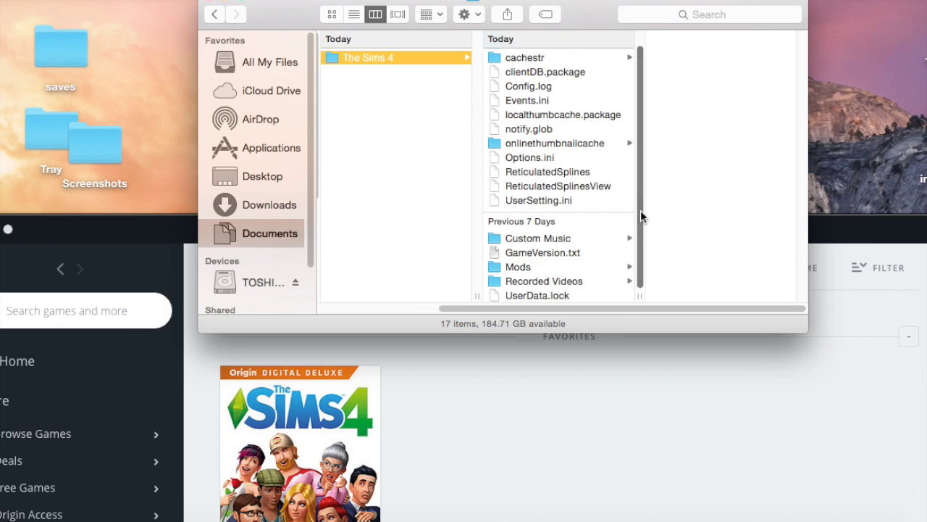
{"action": "left_click_drag", "start_coordinate": [605, 310], "coordinate": [463, 305]}
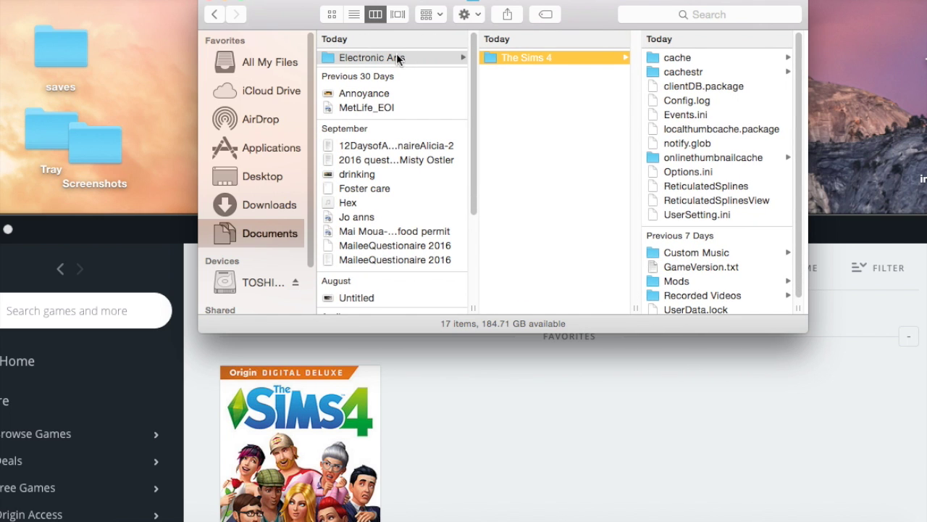
{"action": "left_click", "coordinate": [334, 58]}
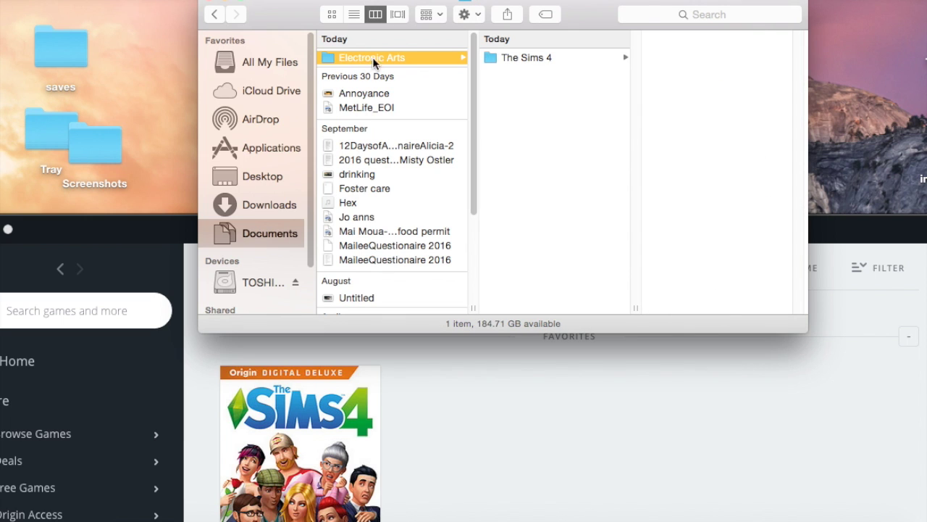
{"action": "left_click", "coordinate": [496, 59]}
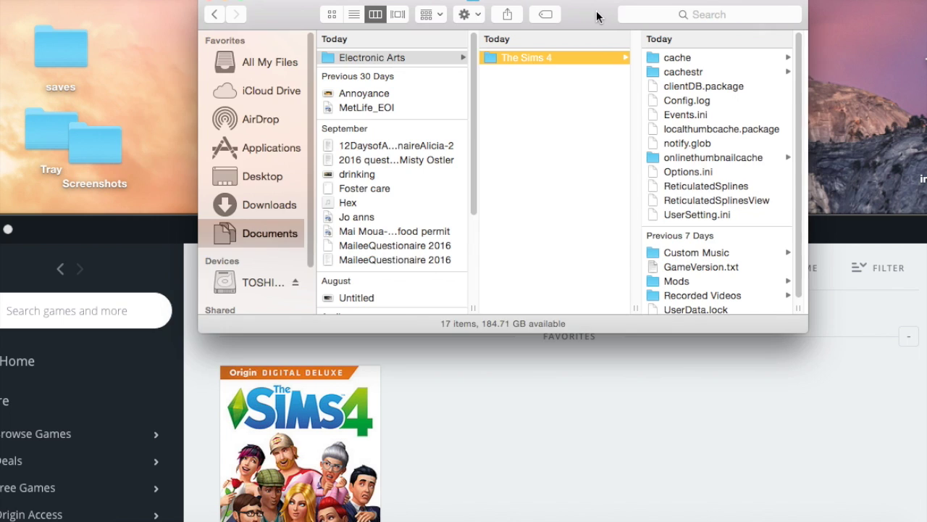
{"action": "left_click_drag", "start_coordinate": [597, 13], "coordinate": [540, 13]}
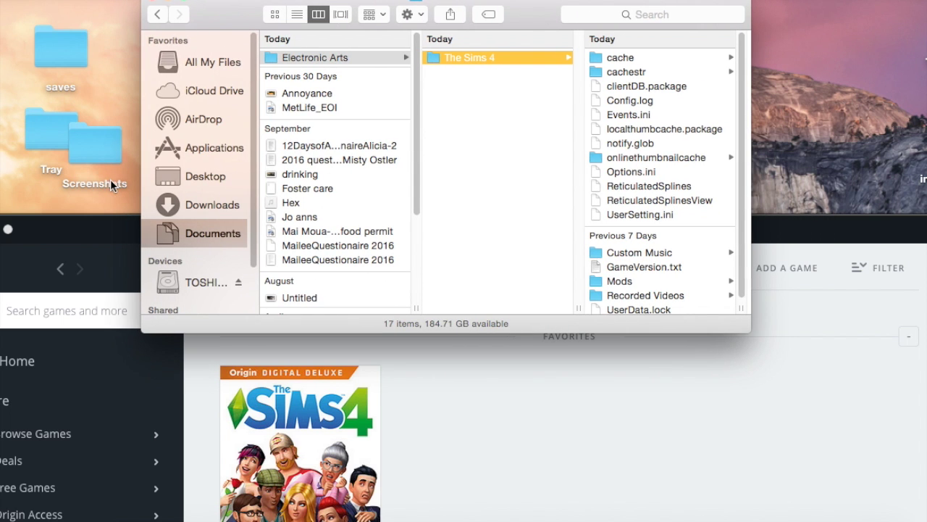
{"action": "scroll", "coordinate": [745, 285], "scroll_direction": "down", "scroll_amount": 1}
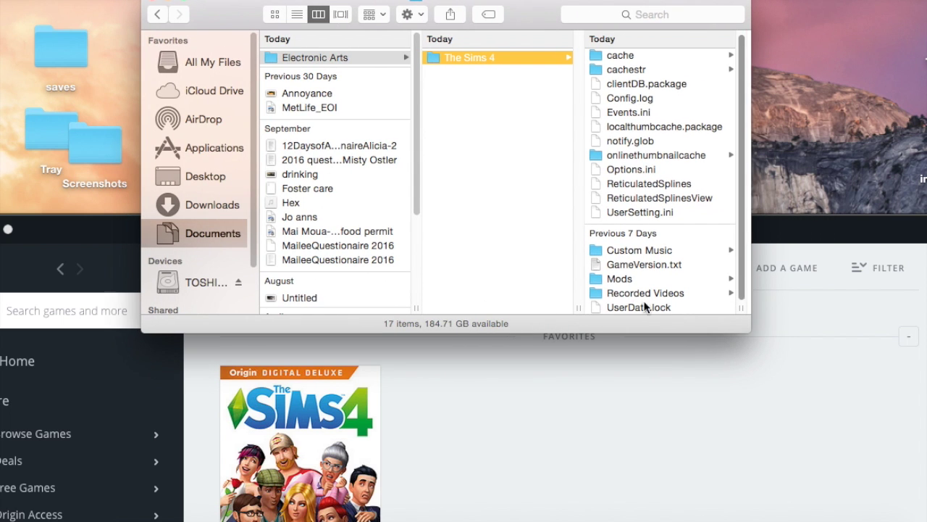
Step: Open the saves folder on the desktop, look through its save files and close it
{"action": "double_click", "coordinate": [59, 60]}
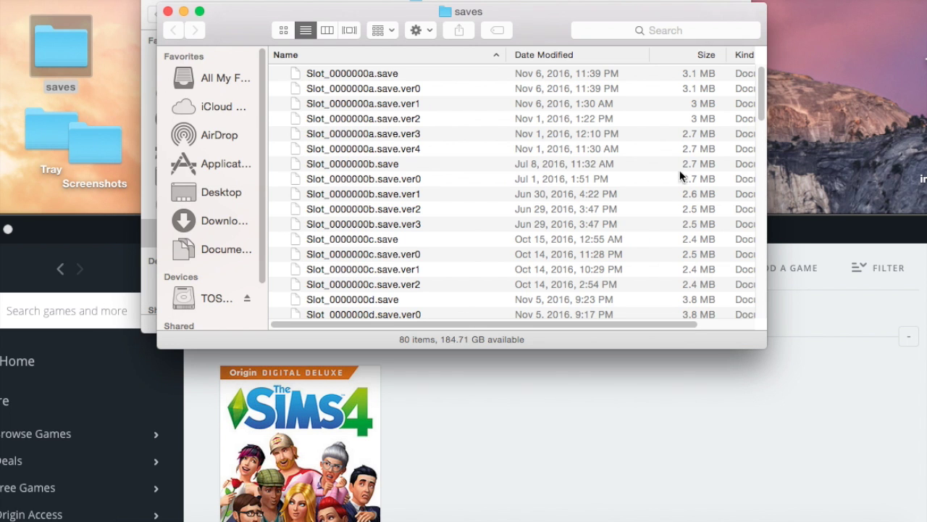
{"action": "left_click_drag", "start_coordinate": [762, 90], "coordinate": [763, 289]}
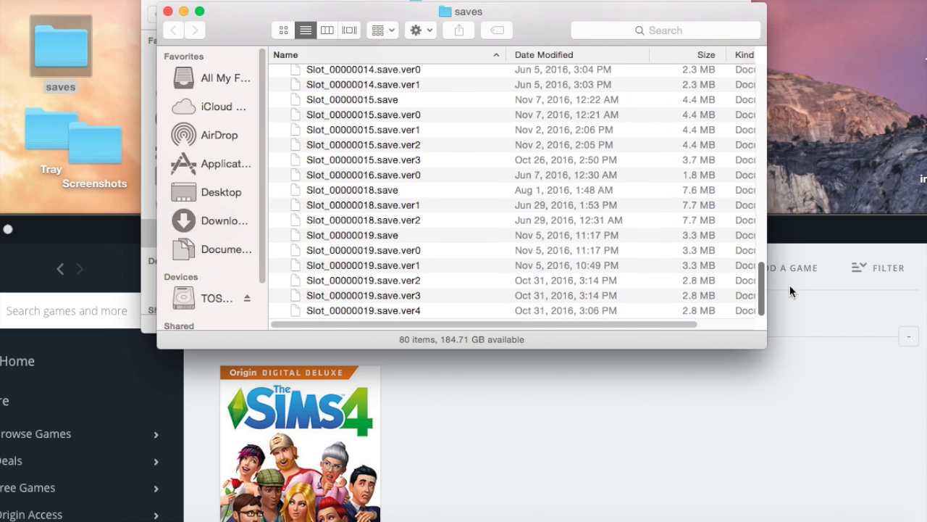
{"action": "left_click", "coordinate": [168, 11]}
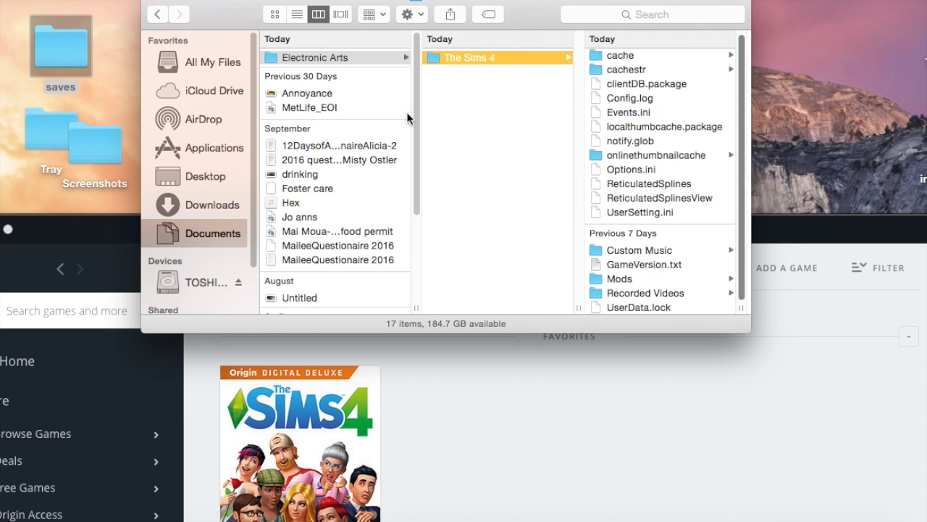
Step: Move the saves folder from the desktop back into The Sims 4 folder and look through its contents
{"action": "left_click_drag", "start_coordinate": [59, 49], "coordinate": [620, 193]}
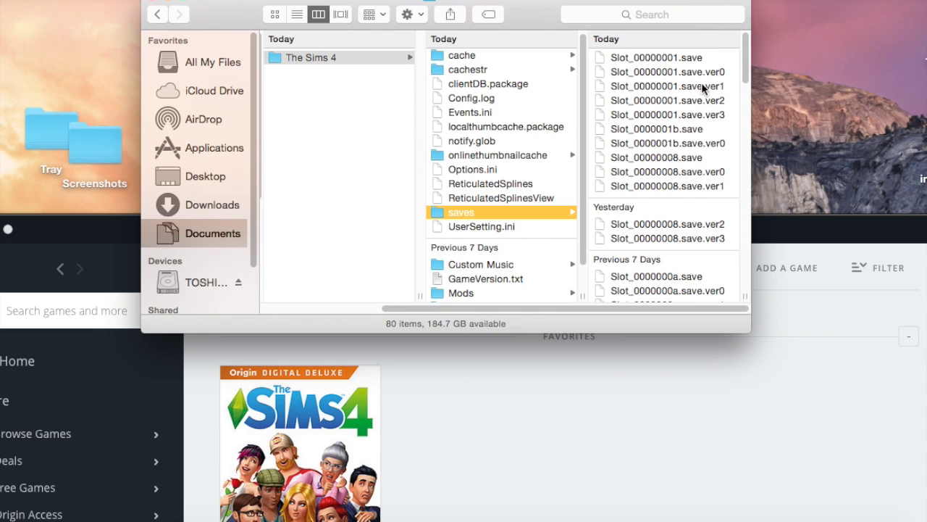
{"action": "scroll", "coordinate": [725, 73], "scroll_direction": "down", "scroll_amount": 3}
{"action": "scroll", "coordinate": [724, 73], "scroll_direction": "up", "scroll_amount": 3}
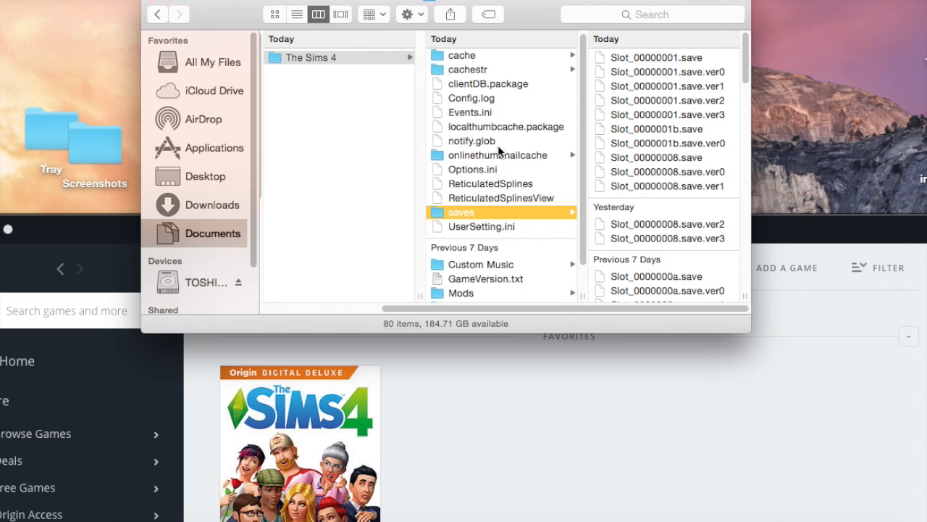
Step: Copy all the save files from the saves folder inside the external drive's Sims 4 folder
{"action": "left_click", "coordinate": [206, 283]}
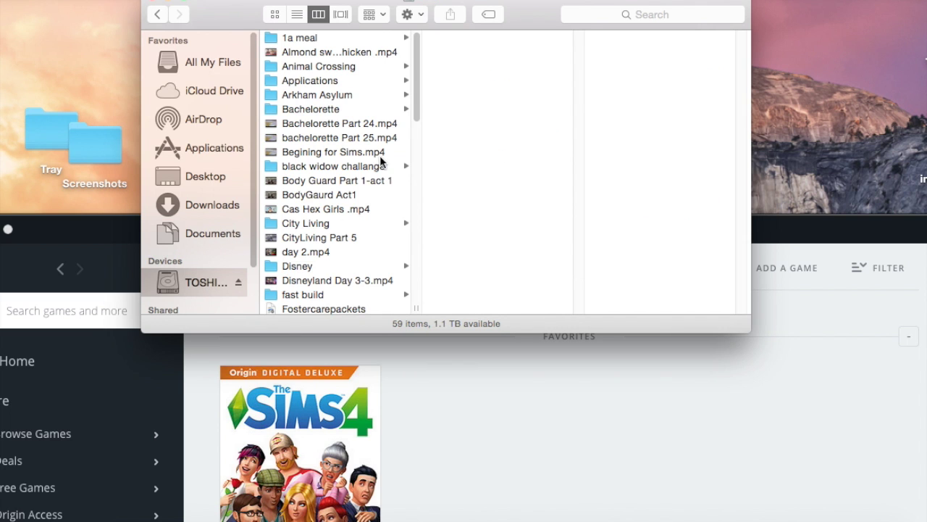
{"action": "left_click_drag", "start_coordinate": [420, 101], "coordinate": [406, 274]}
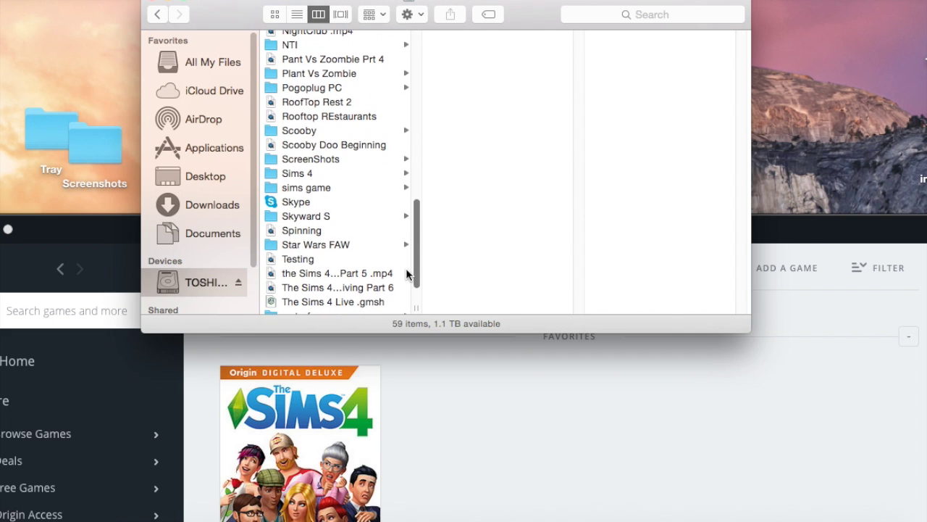
{"action": "left_click", "coordinate": [301, 176]}
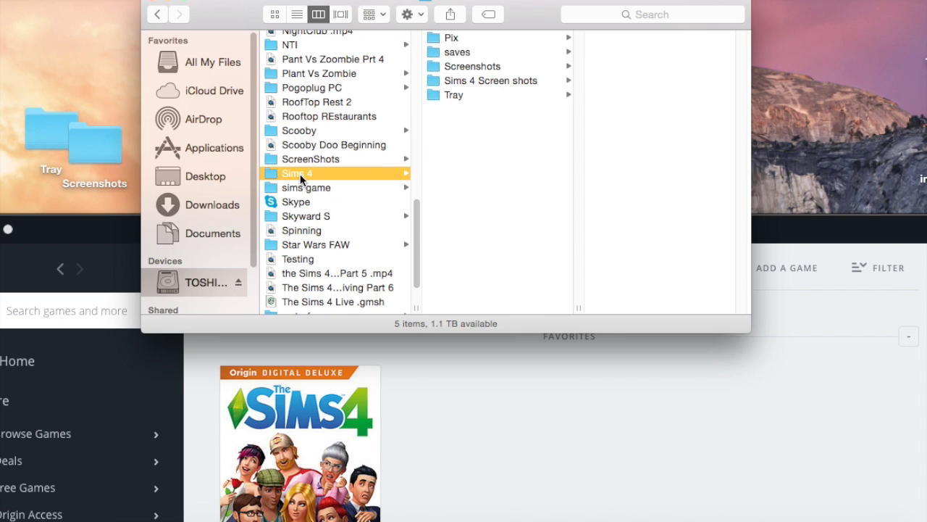
{"action": "left_click", "coordinate": [454, 58]}
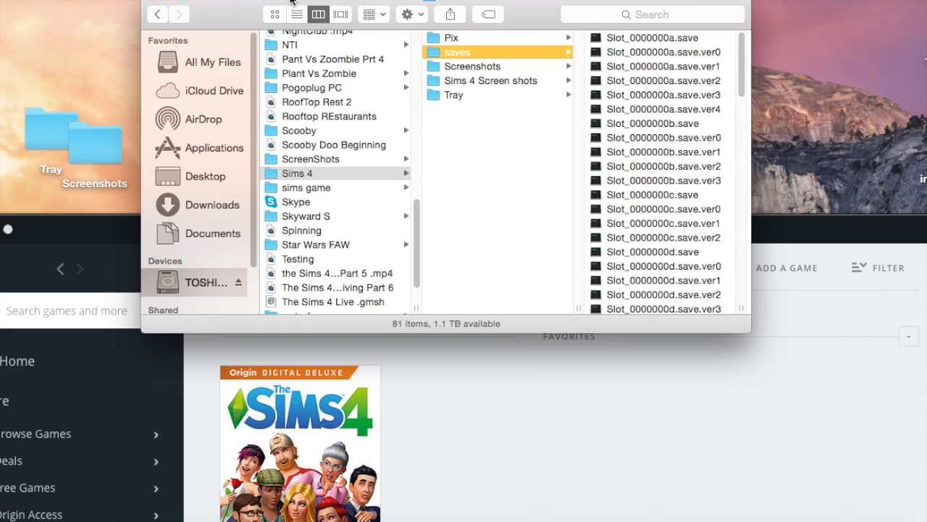
{"action": "left_click_drag", "start_coordinate": [300, 27], "coordinate": [290, 27]}
{"action": "left_click_drag", "start_coordinate": [580, 38], "coordinate": [766, 464]}
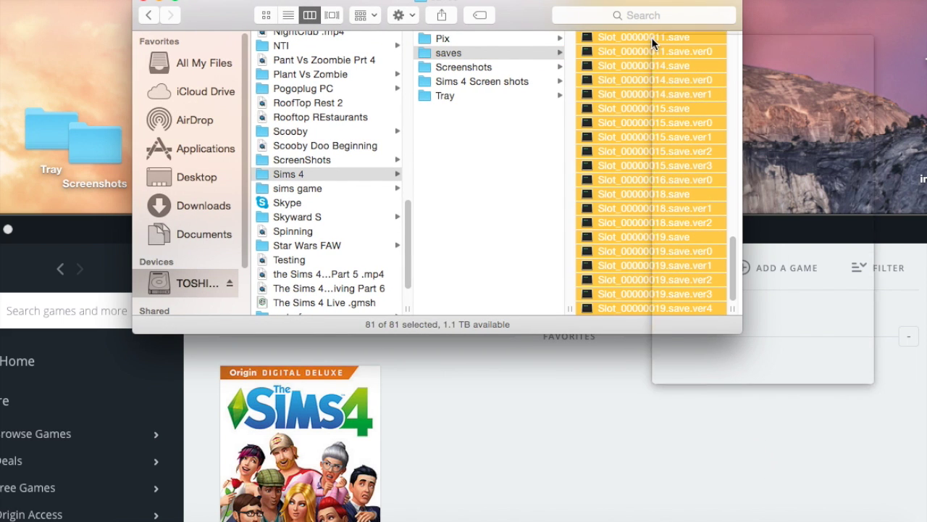
{"action": "right_click", "coordinate": [651, 37]}
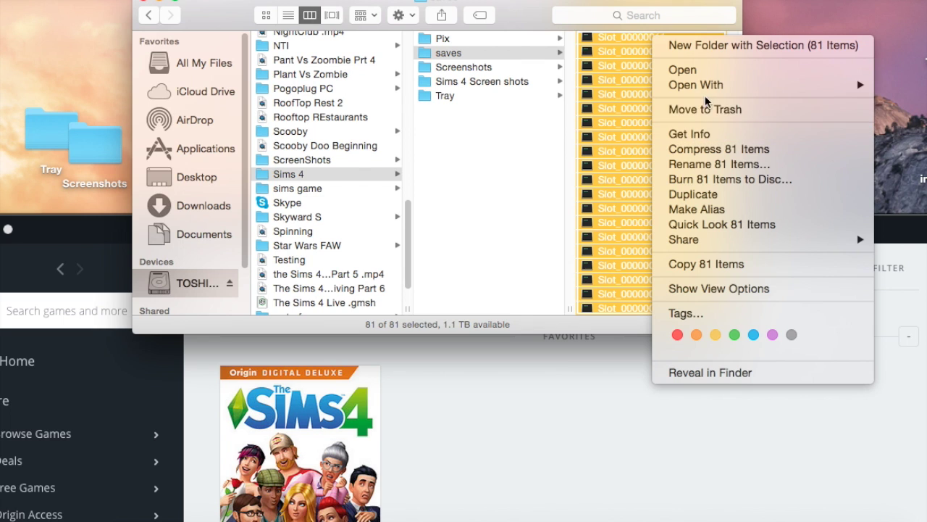
{"action": "mouse_move", "coordinate": [728, 247]}
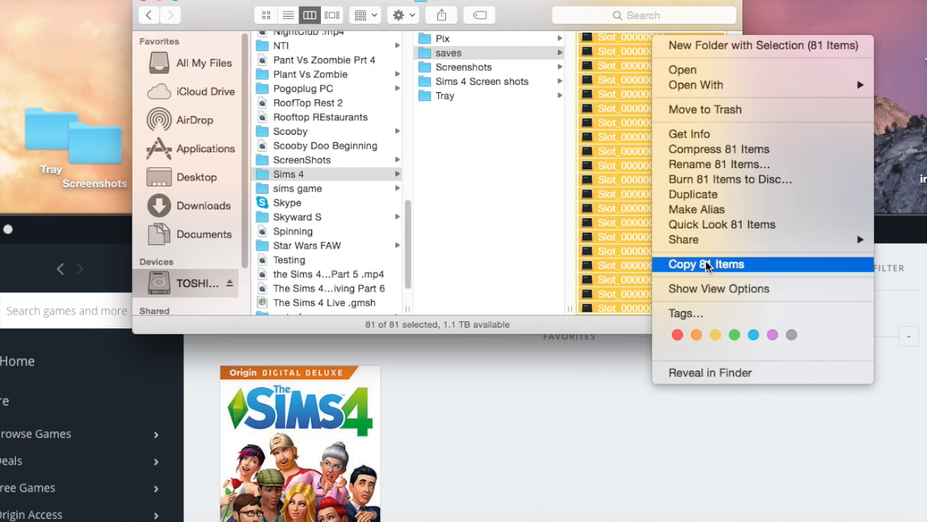
{"action": "left_click", "coordinate": [707, 266]}
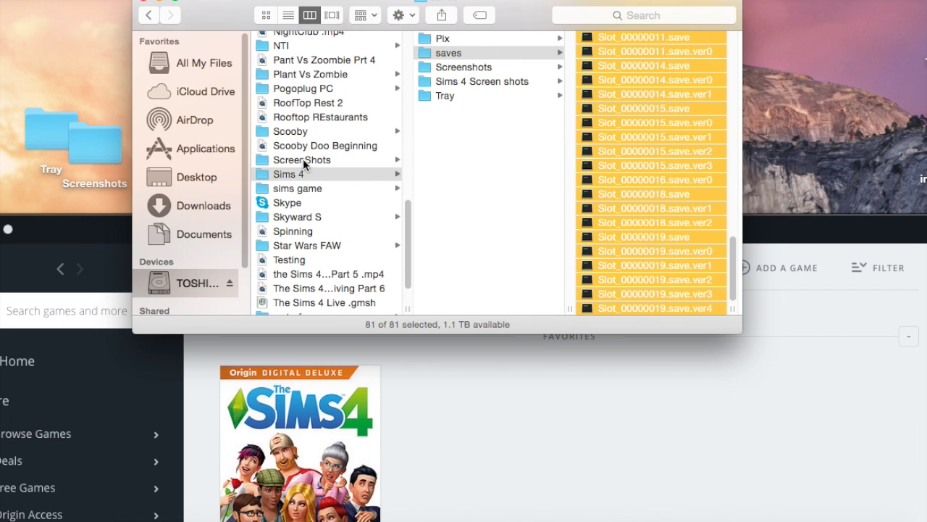
Step: Open the saves folder in Documents under Electronic Arts, The Sims 4
{"action": "left_click", "coordinate": [202, 235]}
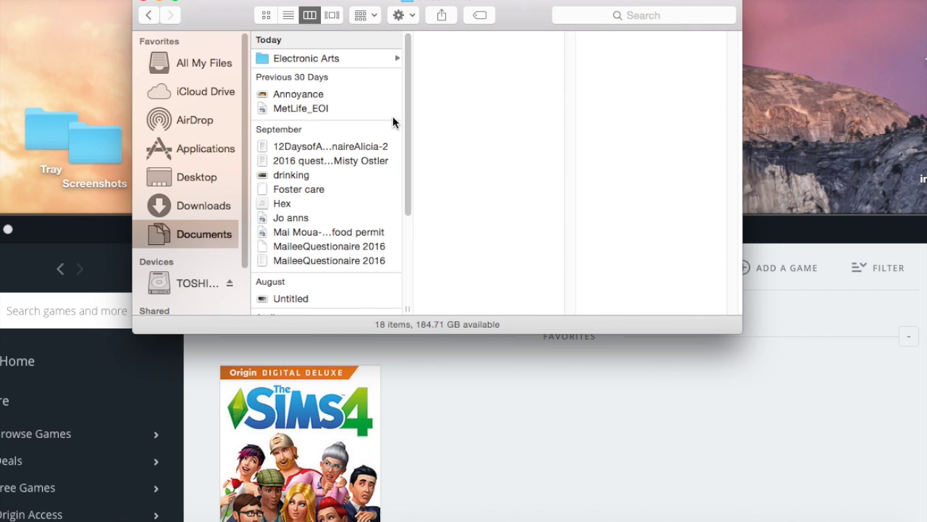
{"action": "left_click", "coordinate": [343, 60]}
{"action": "left_click", "coordinate": [458, 59]}
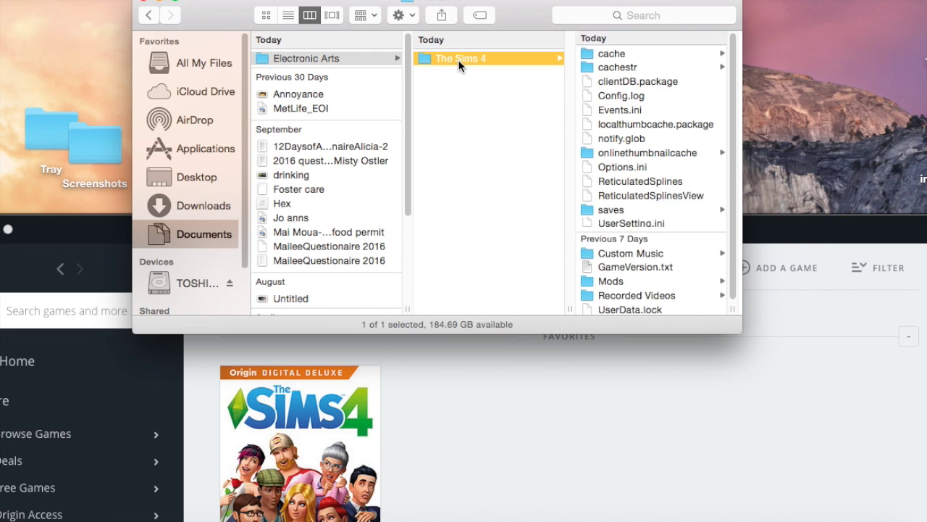
{"action": "left_click", "coordinate": [621, 217]}
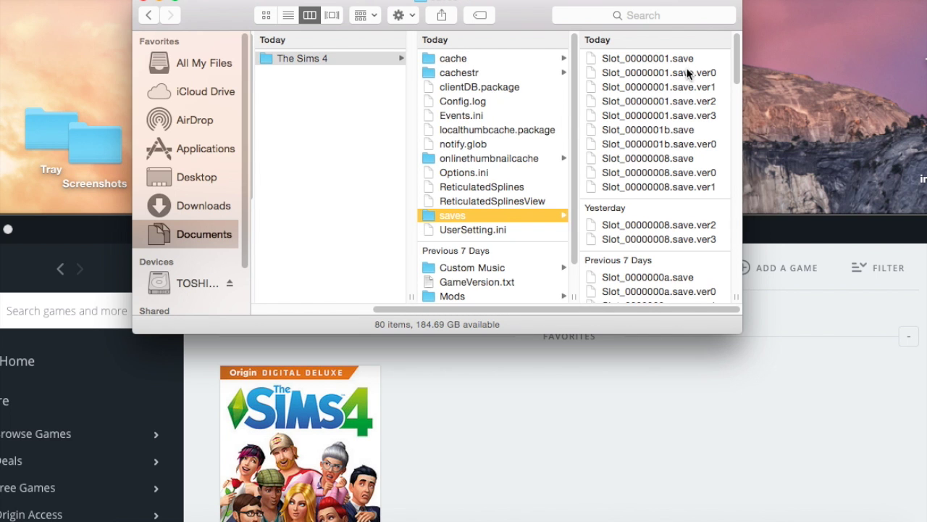
Step: Try to paste the 81 copied items into The Sims 4 saves folder, stopping the copy with Apply to All at the replace question
{"action": "left_click", "coordinate": [709, 61]}
{"action": "right_click", "coordinate": [706, 58]}
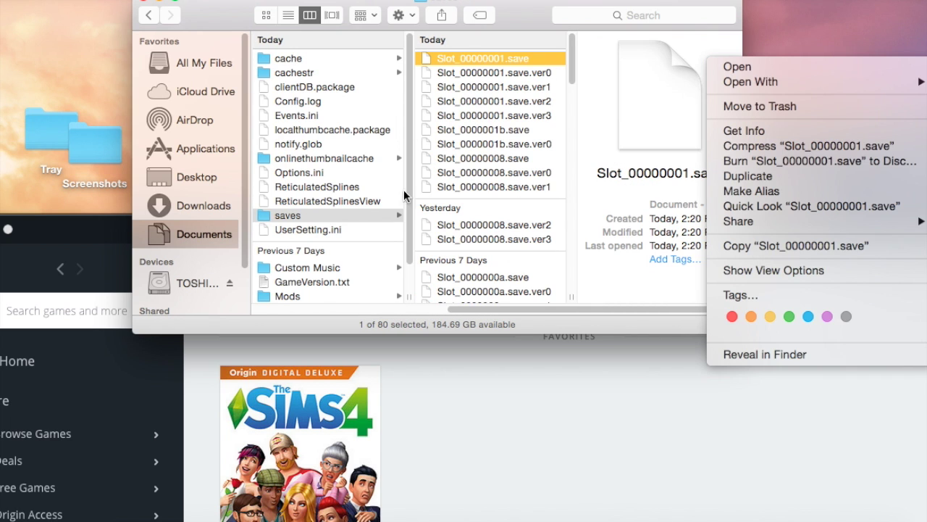
{"action": "right_click", "coordinate": [538, 58]}
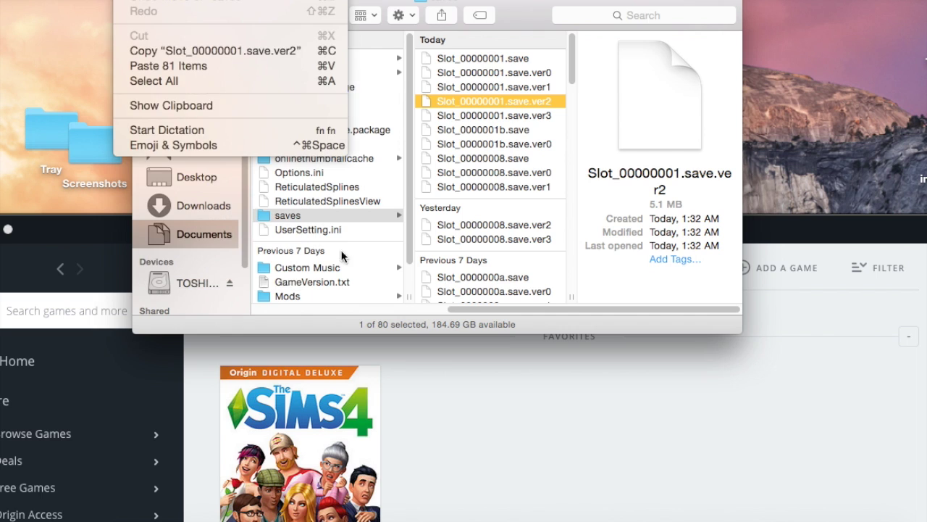
{"action": "left_click", "coordinate": [335, 213]}
{"action": "left_click", "coordinate": [335, 216]}
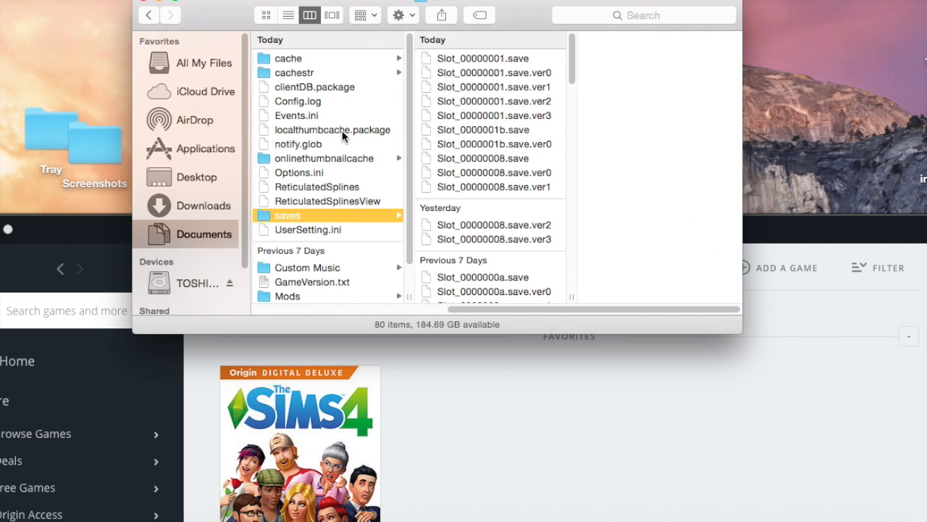
{"action": "left_click", "coordinate": [134, 0]}
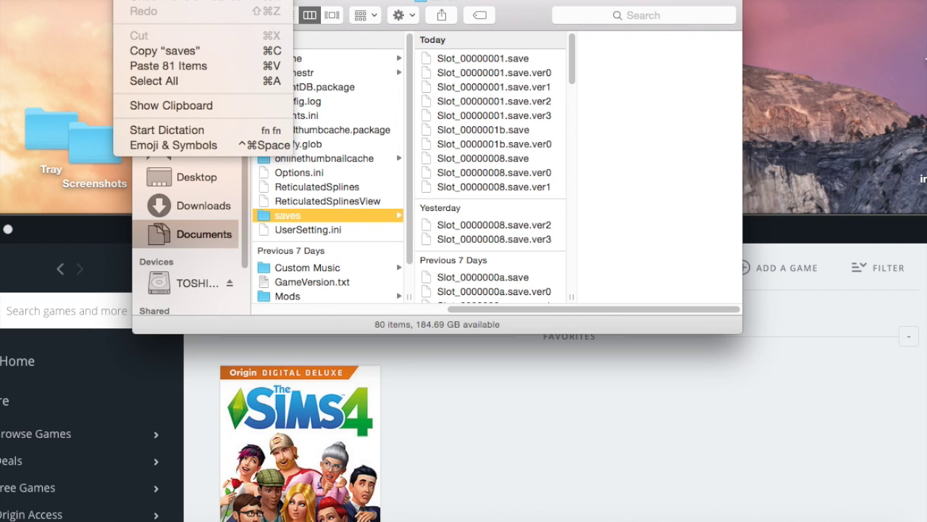
{"action": "left_click", "coordinate": [166, 66]}
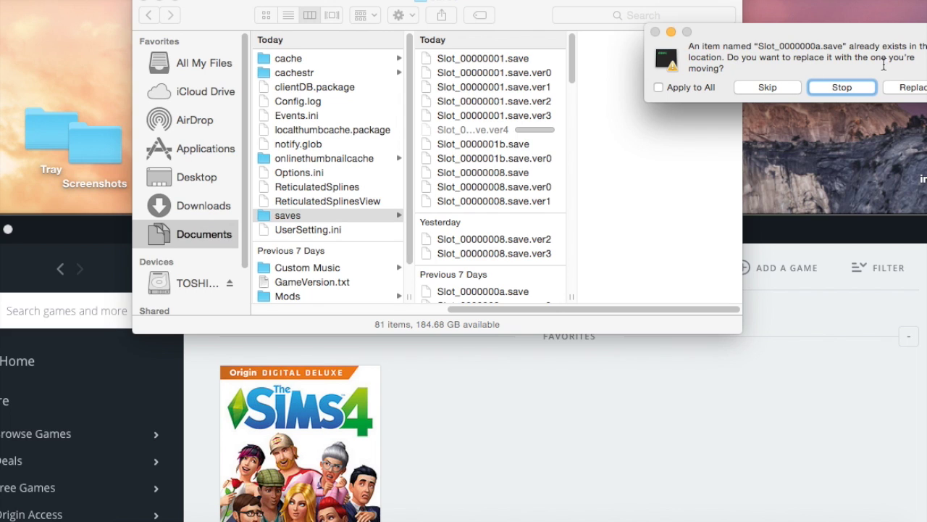
{"action": "left_click", "coordinate": [659, 87]}
{"action": "left_click", "coordinate": [836, 85]}
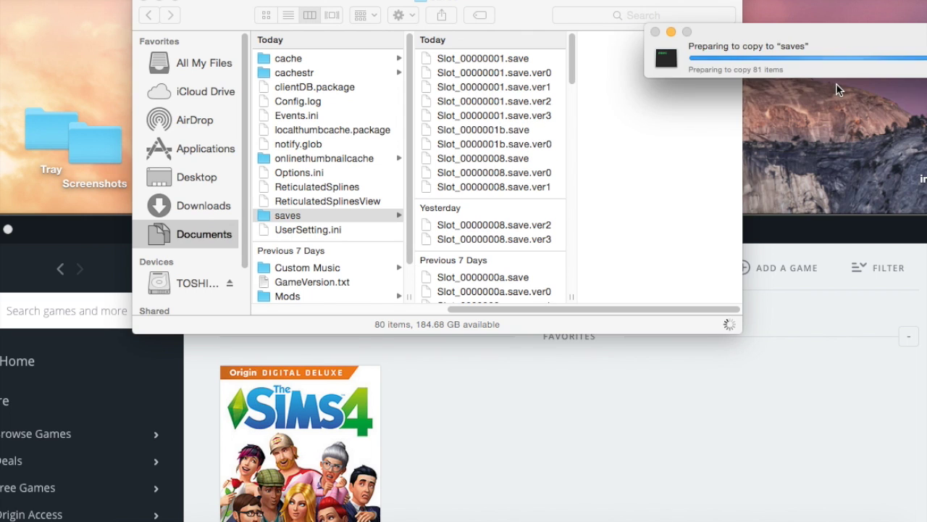
{"action": "left_click", "coordinate": [138, 0]}
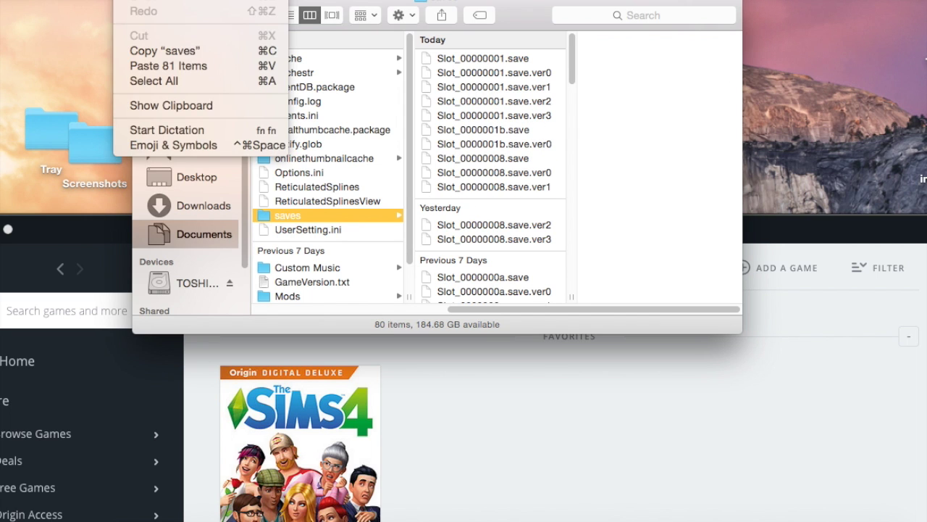
{"action": "left_click", "coordinate": [532, 201]}
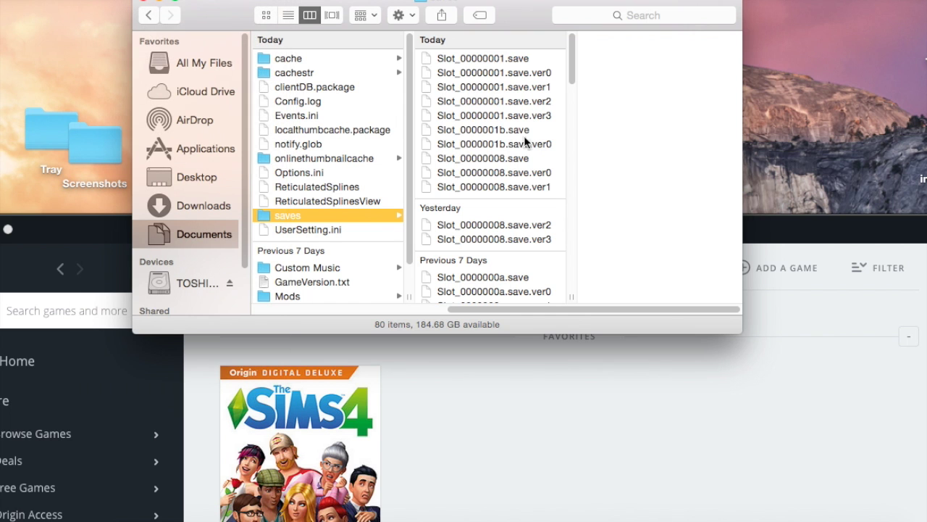
Step: Move the Tray folder from the desktop back into The Sims 4 folder
{"action": "left_click_drag", "start_coordinate": [573, 73], "coordinate": [558, 37]}
{"action": "left_click_drag", "start_coordinate": [411, 233], "coordinate": [408, 311]}
{"action": "left_click_drag", "start_coordinate": [53, 136], "coordinate": [289, 168]}
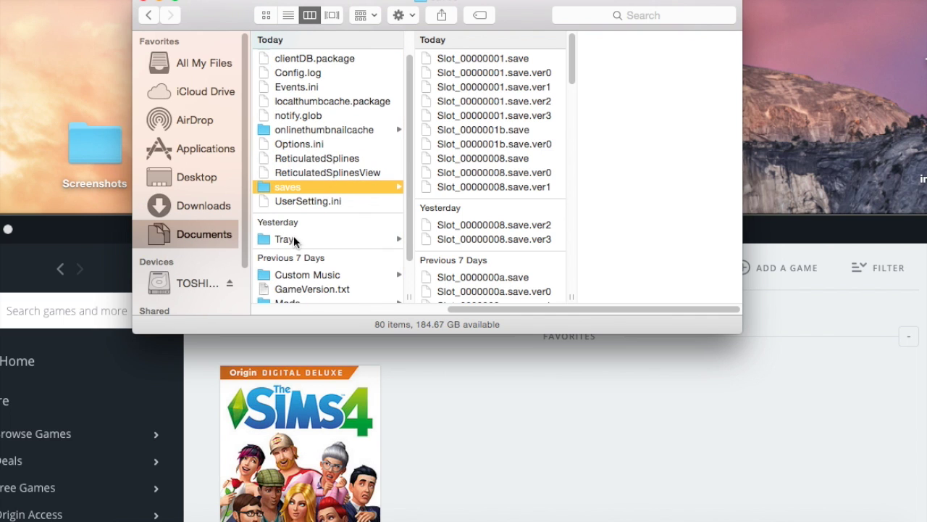
{"action": "left_click", "coordinate": [293, 239]}
Step: Show the external drive's contents and the desktop Screenshots folder in two Finder windows placed side by side
{"action": "left_click", "coordinate": [193, 282]}
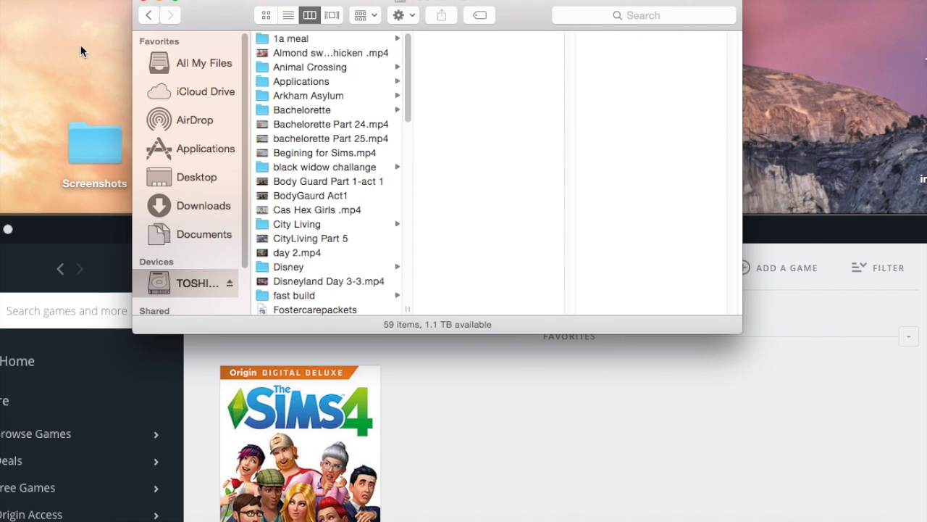
{"action": "left_click", "coordinate": [96, 148]}
{"action": "double_click", "coordinate": [96, 148]}
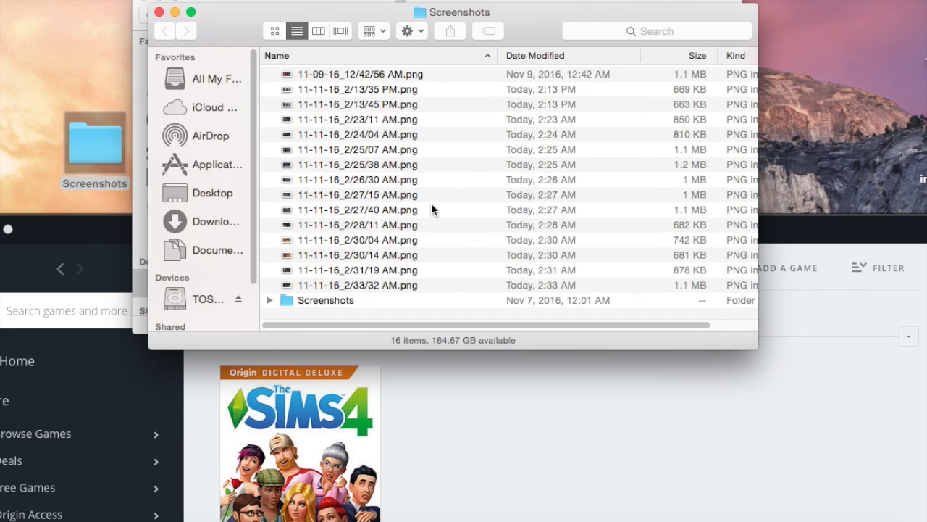
{"action": "left_click_drag", "start_coordinate": [310, 6], "coordinate": [613, 0]}
{"action": "left_click_drag", "start_coordinate": [348, 6], "coordinate": [323, 2]}
{"action": "left_click", "coordinate": [802, 4]}
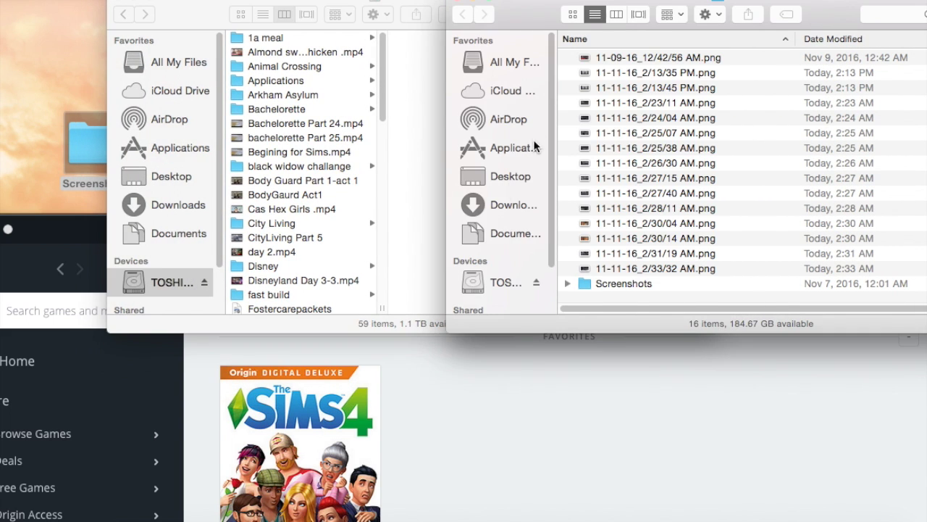
{"action": "left_click_drag", "start_coordinate": [573, 59], "coordinate": [665, 250]}
{"action": "right_click", "coordinate": [634, 171]}
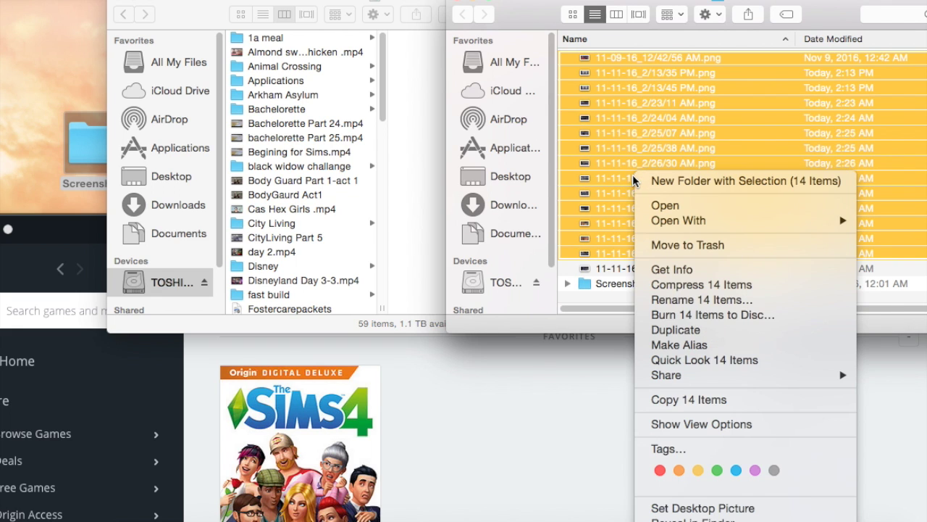
{"action": "left_click", "coordinate": [589, 269]}
Step: Move the Screenshots folder from the desktop back into The Sims 4 folder in Documents, under Electronic Arts
{"action": "left_click", "coordinate": [181, 233]}
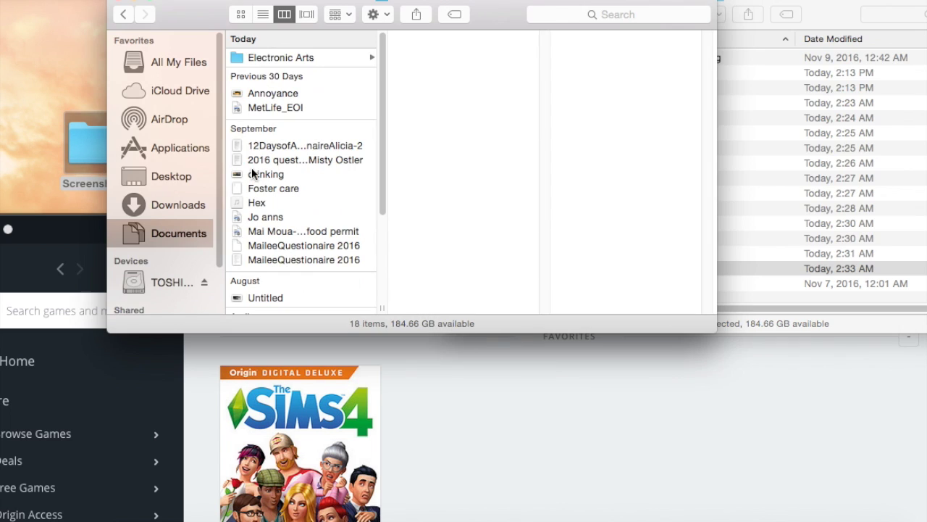
{"action": "left_click", "coordinate": [268, 57]}
{"action": "left_click", "coordinate": [454, 53]}
{"action": "left_click_drag", "start_coordinate": [88, 150], "coordinate": [608, 175]}
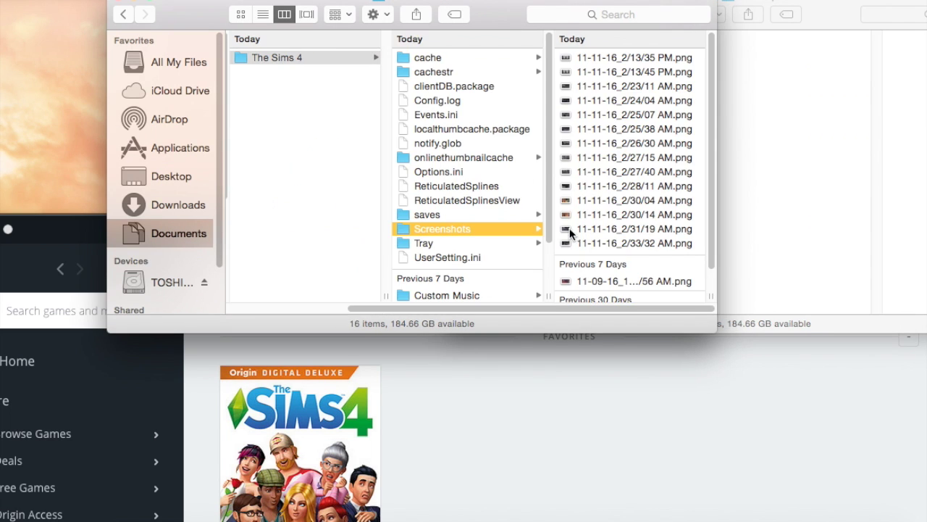
Step: Create a new folder named screenshot inside the Screenshots subfolder of The Sims 4 Screenshots folder
{"action": "scroll", "coordinate": [703, 232], "scroll_direction": "down", "scroll_amount": 2}
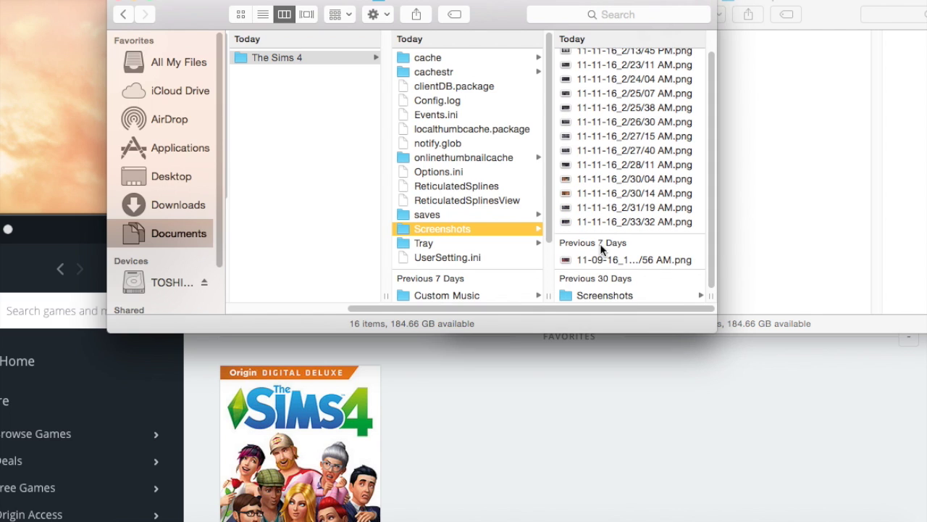
{"action": "left_click", "coordinate": [589, 298]}
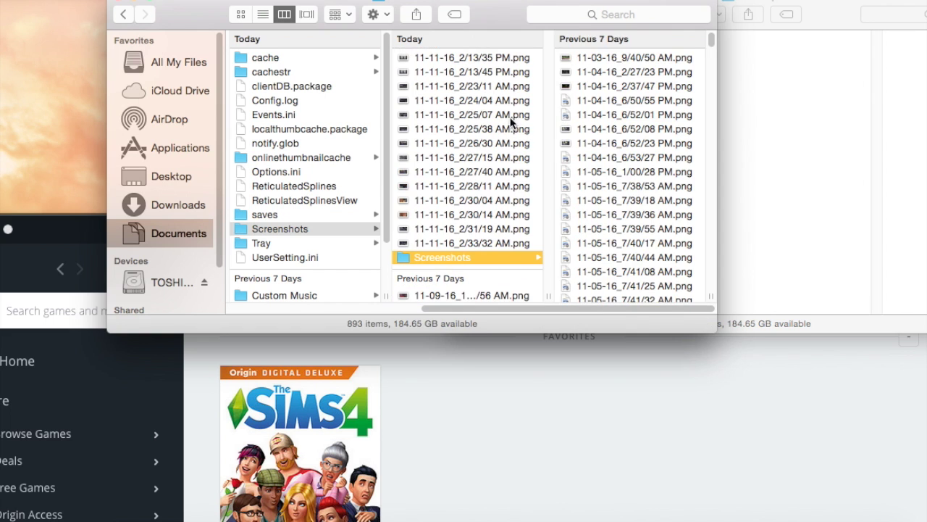
{"action": "left_click", "coordinate": [98, 0]}
{"action": "key", "text": "Escape"}
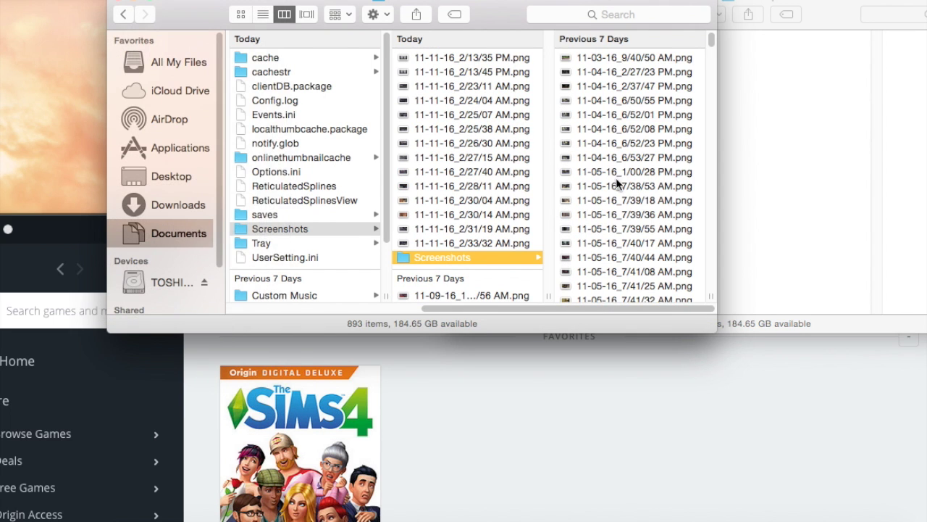
{"action": "key", "text": "super+shift+n"}
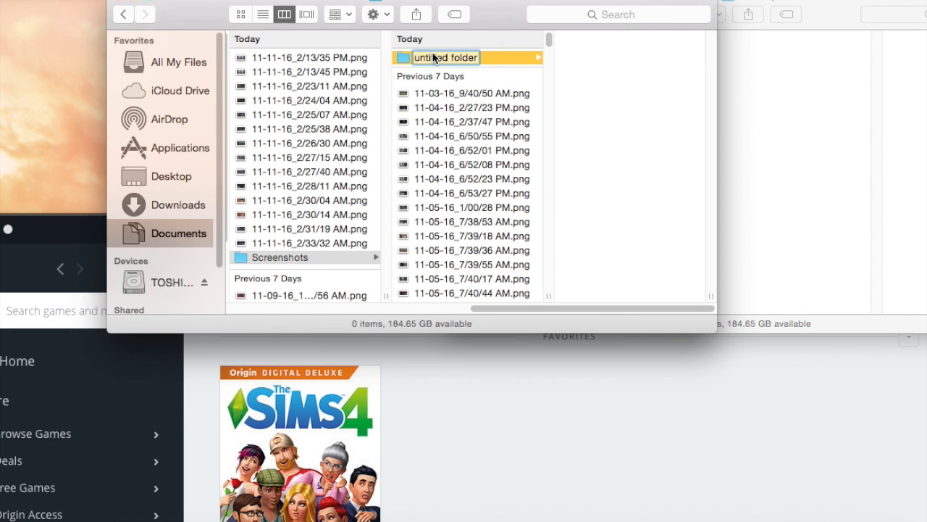
{"action": "type", "text": "screenshot"}
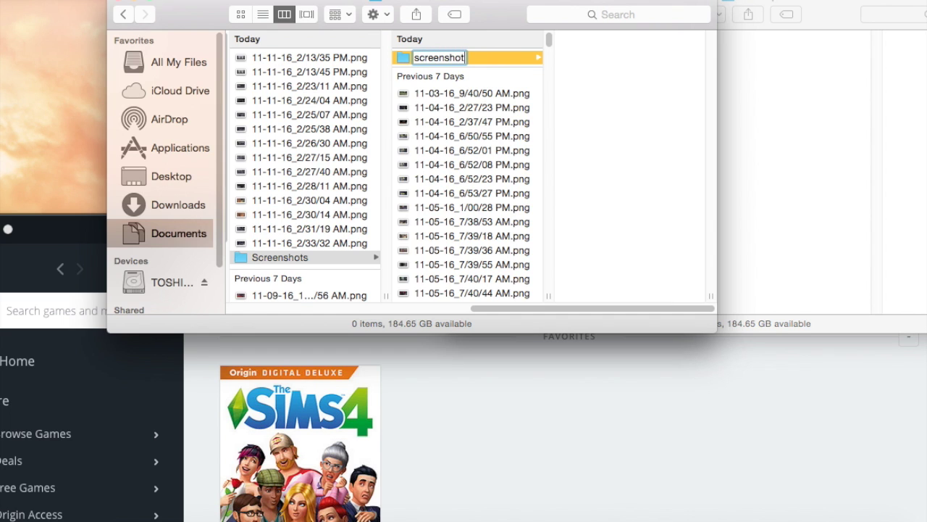
{"action": "key", "text": "Return"}
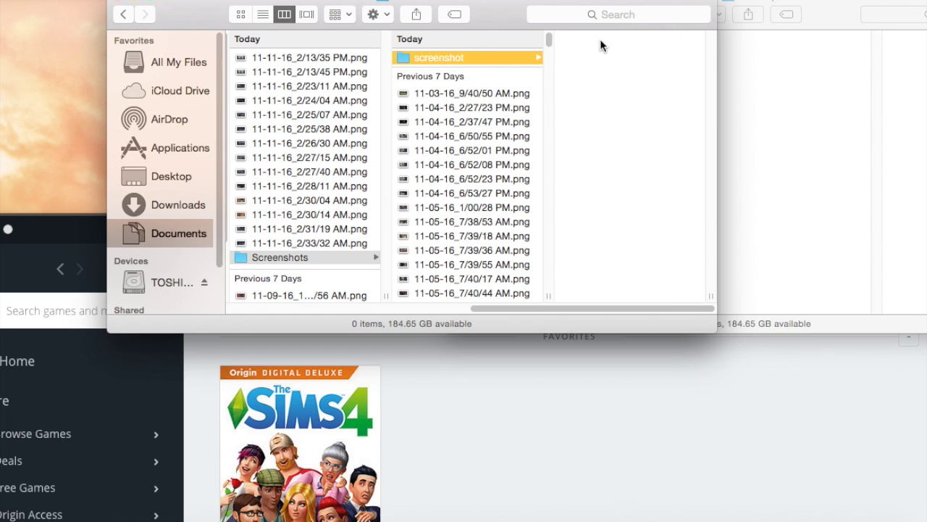
Step: Move all the loose image files from the desktop into the new screenshot folder, keeping both Finder windows in view
{"action": "left_click_drag", "start_coordinate": [494, 18], "coordinate": [399, 19]}
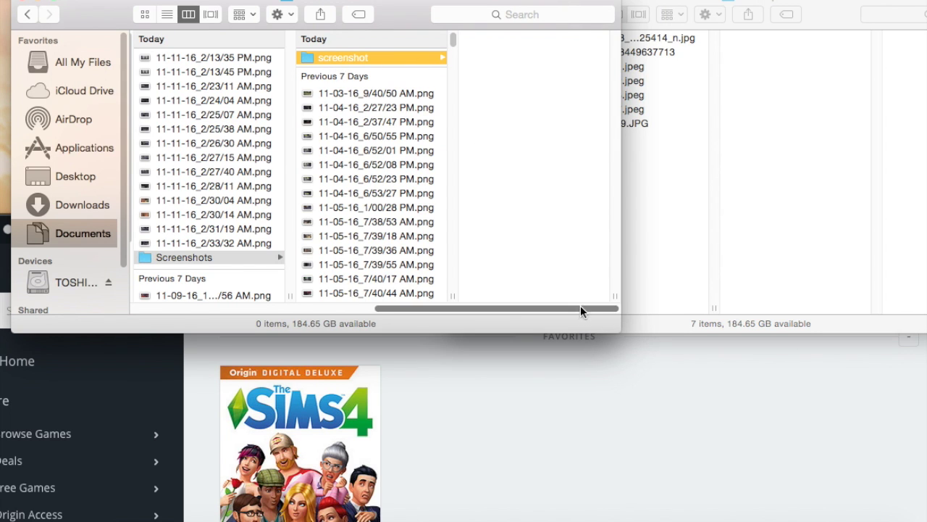
{"action": "left_click", "coordinate": [690, 214]}
{"action": "left_click_drag", "start_coordinate": [565, 37], "coordinate": [633, 114]}
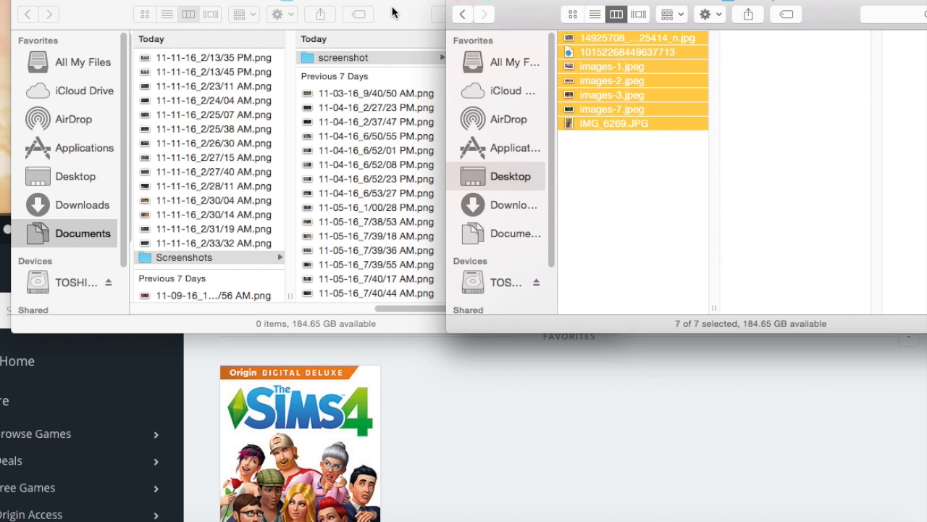
{"action": "left_click_drag", "start_coordinate": [395, 11], "coordinate": [329, 15]}
{"action": "left_click_drag", "start_coordinate": [620, 45], "coordinate": [488, 105]}
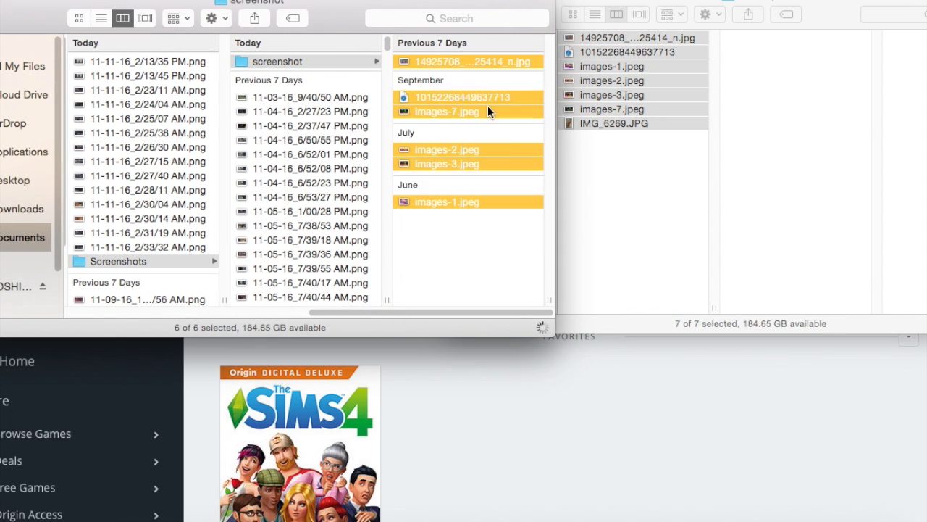
{"action": "left_click", "coordinate": [627, 208]}
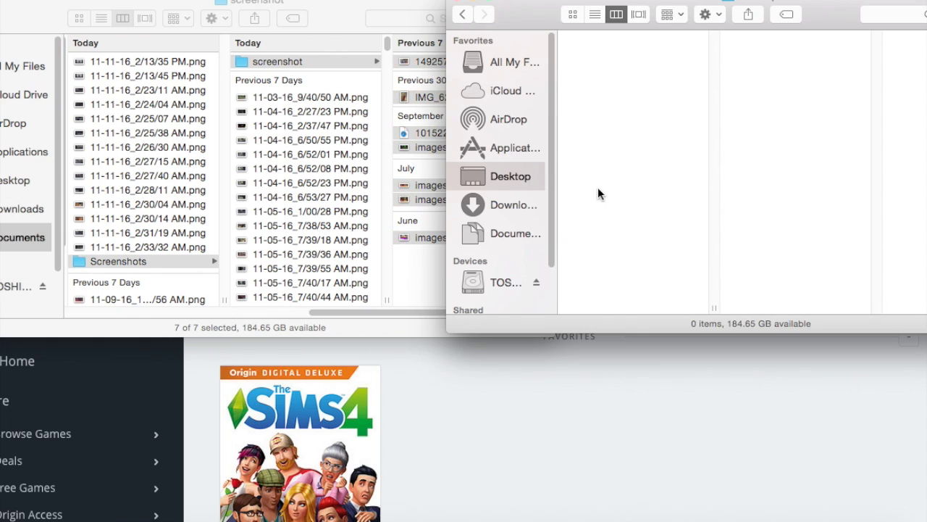